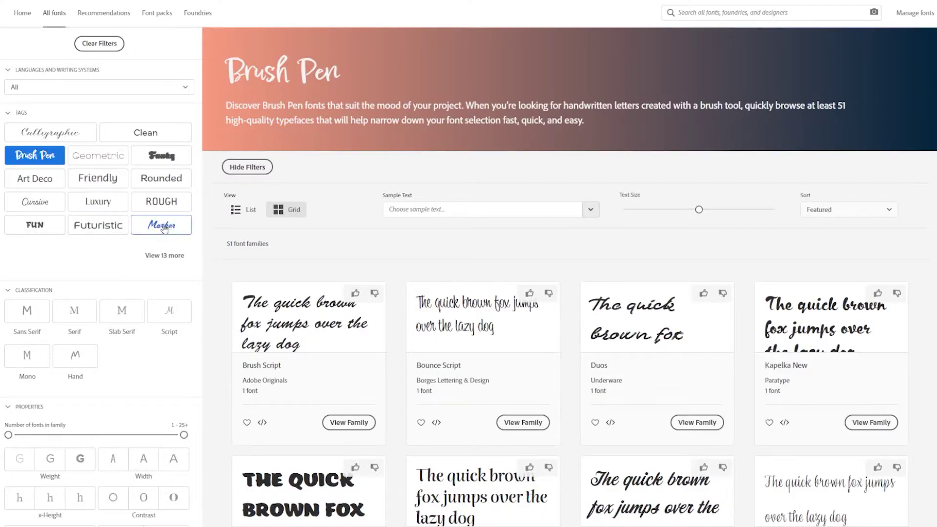
Step: Filter the Adobe Fonts list to the Marker tag instead of Brush Pen
click(164, 228)
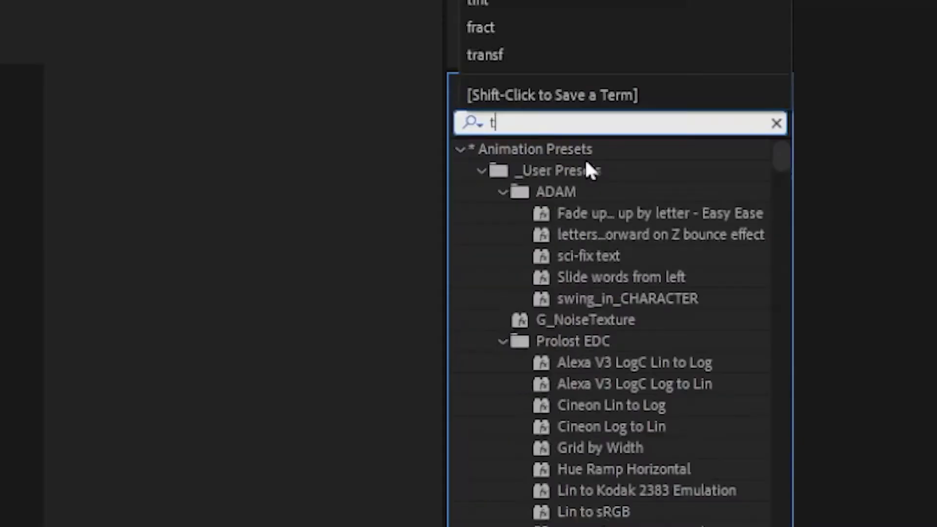
Step: Open the Motion text 01 comp with 'Motion' set in the white Milkshake script font
text(ype)
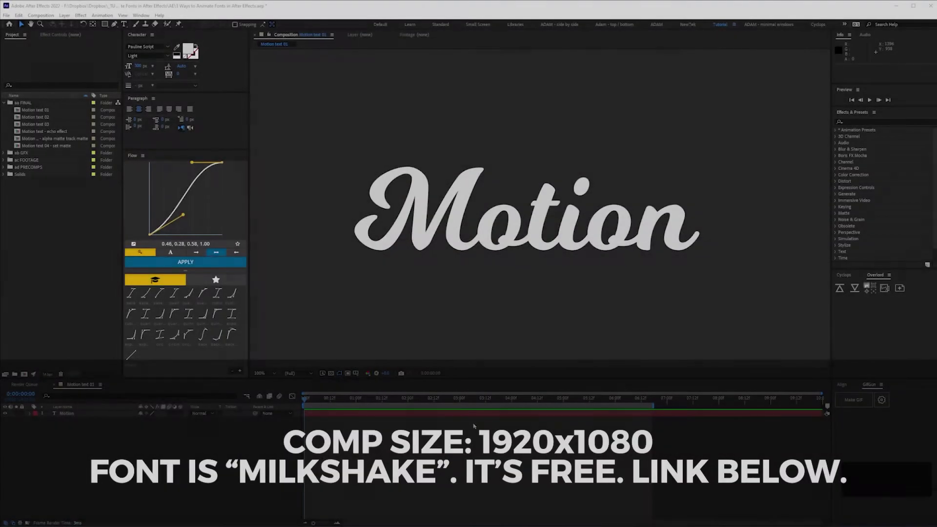
Step: Generate shape outlines from the Motion text layer, then deselect the new outlines layer
right_click(73, 414)
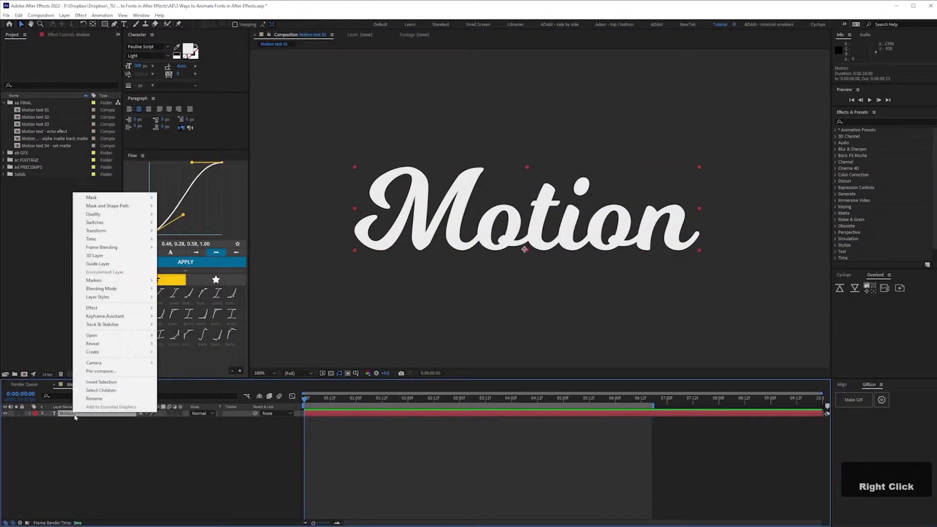
mouse_move(98, 352)
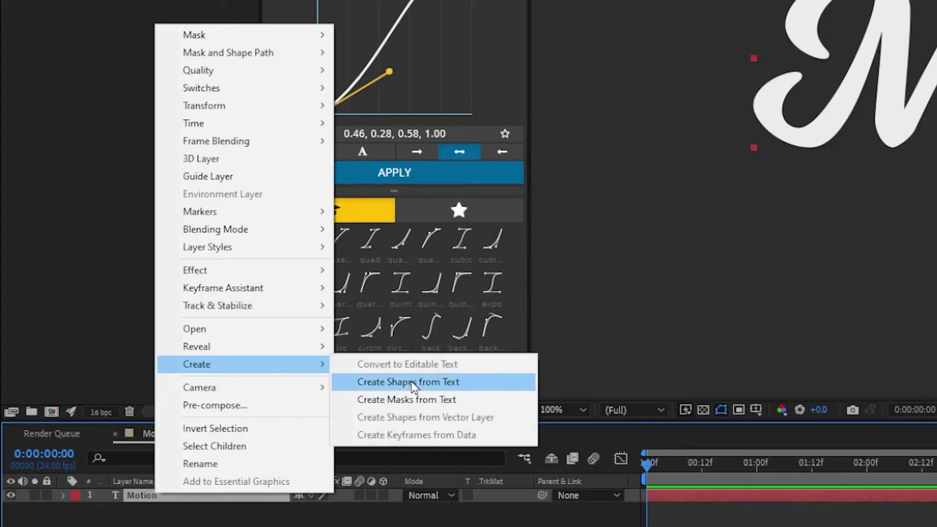
click(411, 382)
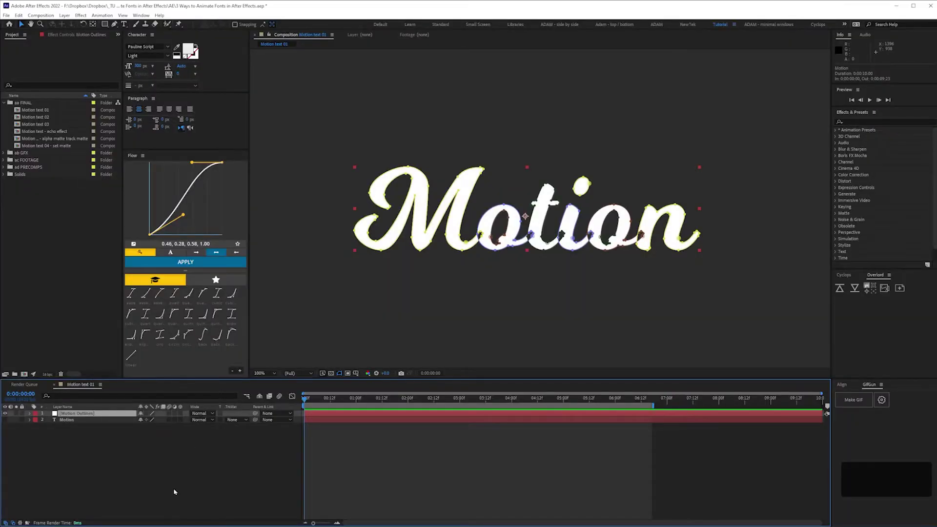
click(152, 468)
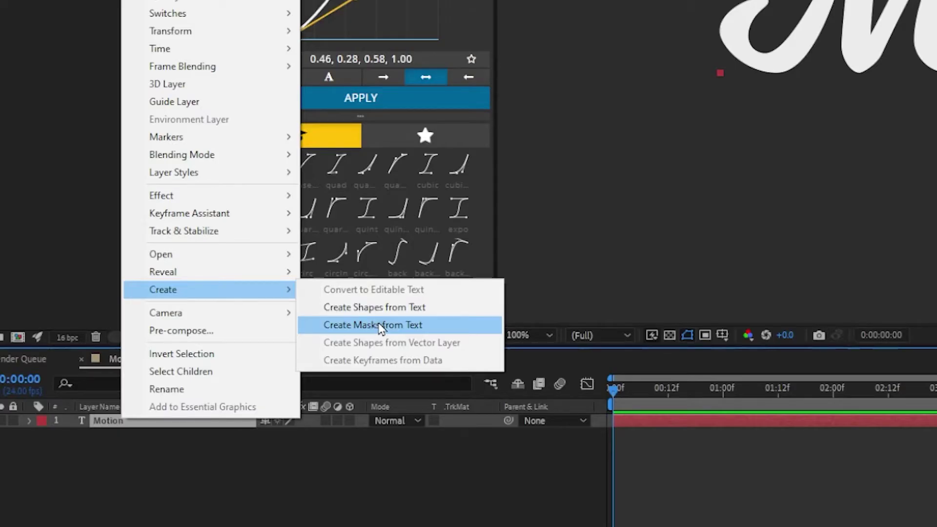
Step: Create letter masks from the Motion text and duplicate the outlines layer twice
click(380, 326)
key(ctrl+d)
key(ctrl+d)
key(ctrl+d)
key(ctrl+d)
key(ctrl+d)
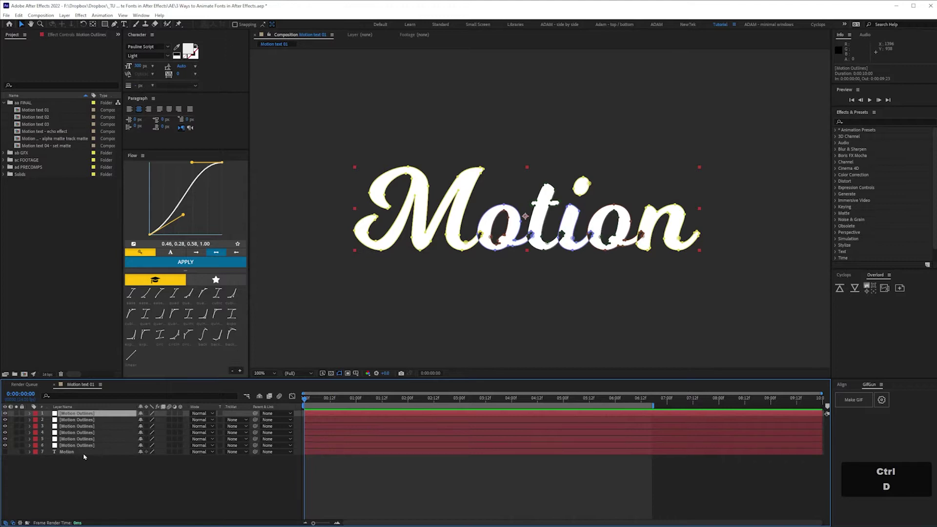
key(ctrl+d)
Step: Rename the letter layers M, o, t, i, o, n and delete the leftover top outlines layer
click(81, 453)
key(Return)
text(M)
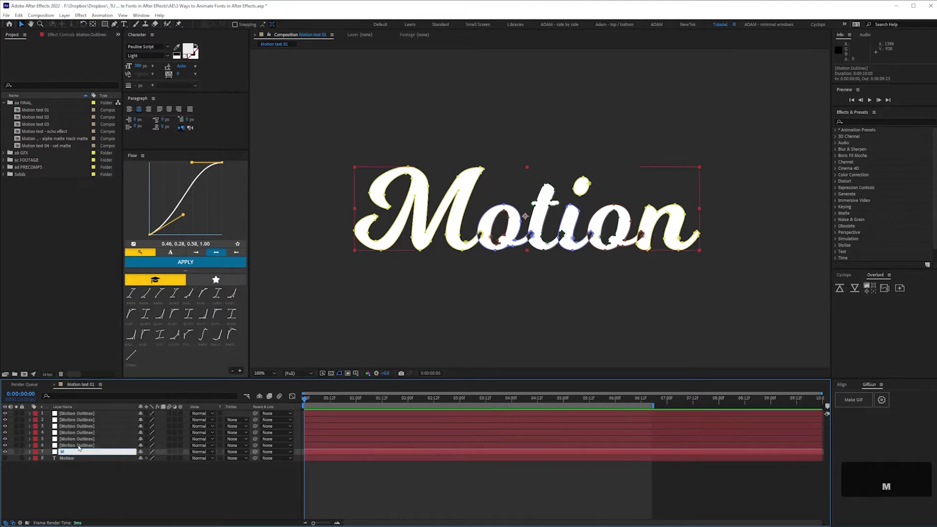
key(Return)
click(81, 445)
text(o)
key(Return)
click(79, 438)
text(t)
click(79, 433)
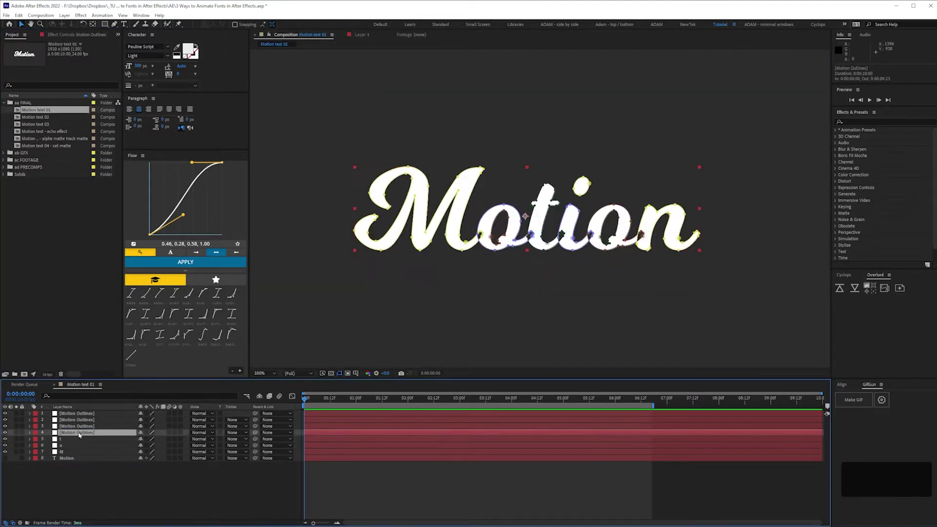
text(i)
click(78, 426)
text(o)
click(78, 420)
text(n)
click(78, 413)
key(Delete)
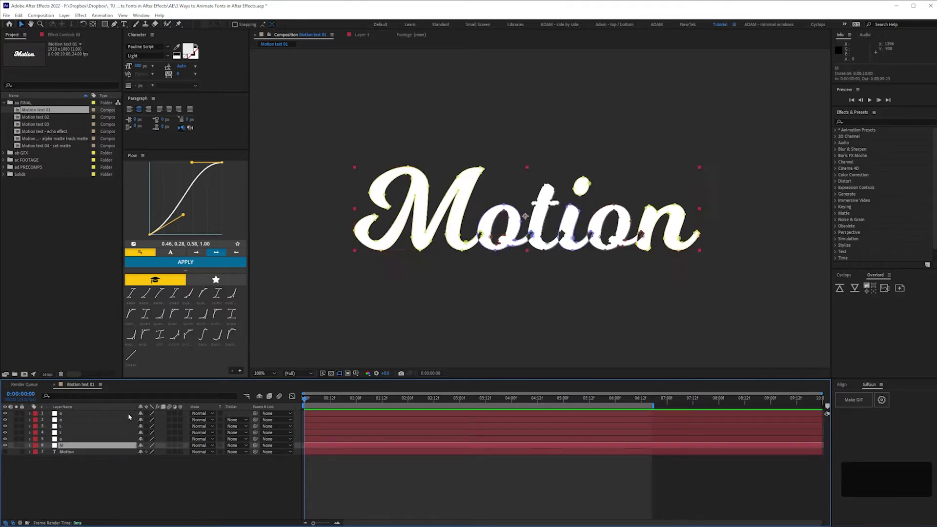
Step: Remove the unneeded masks from the o and t layers, keeping one letter each
click(78, 439)
key(m)
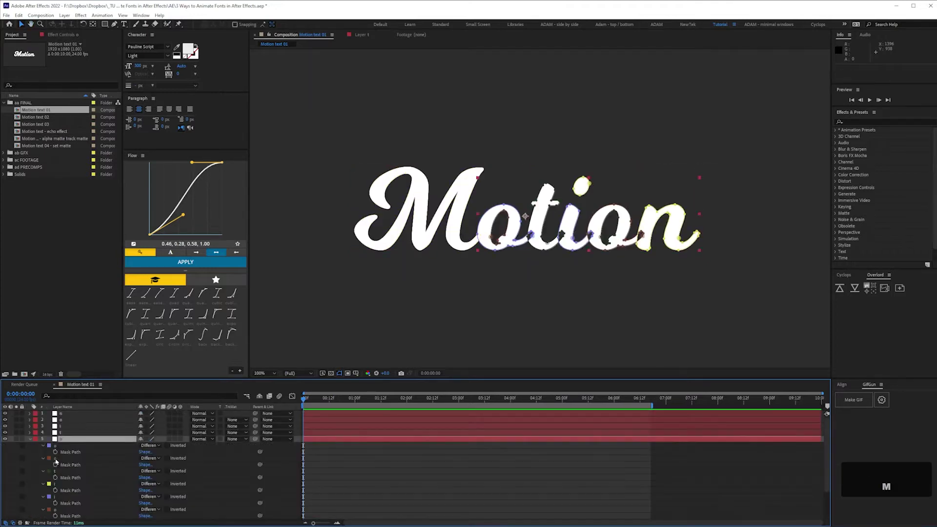
scroll(55, 461, down, 3)
key(m)
click(66, 434)
key(m)
click(54, 452)
shift+click(56, 502)
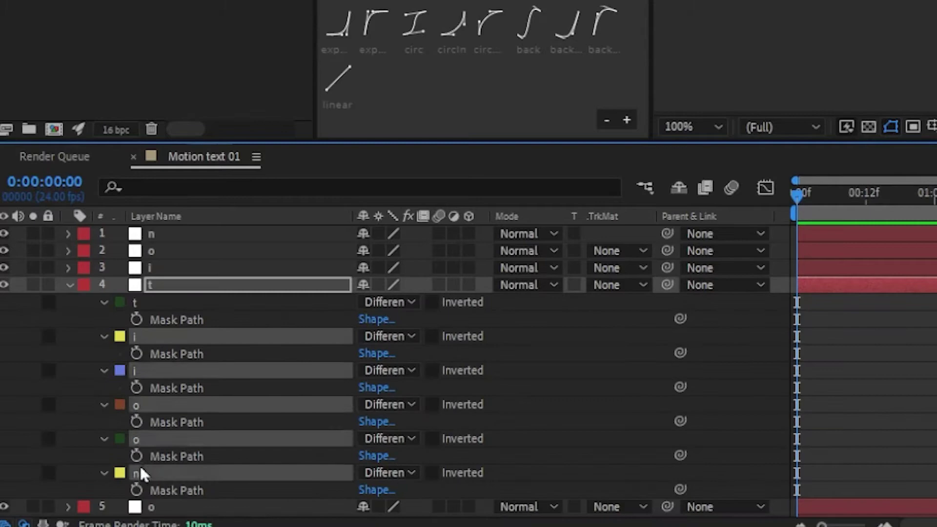
key(Delete)
key(ctrl+Up)
Step: Remove the extra masks from the i, second o and n layers, then play back the comp
key(m)
key(ctrl+Up)
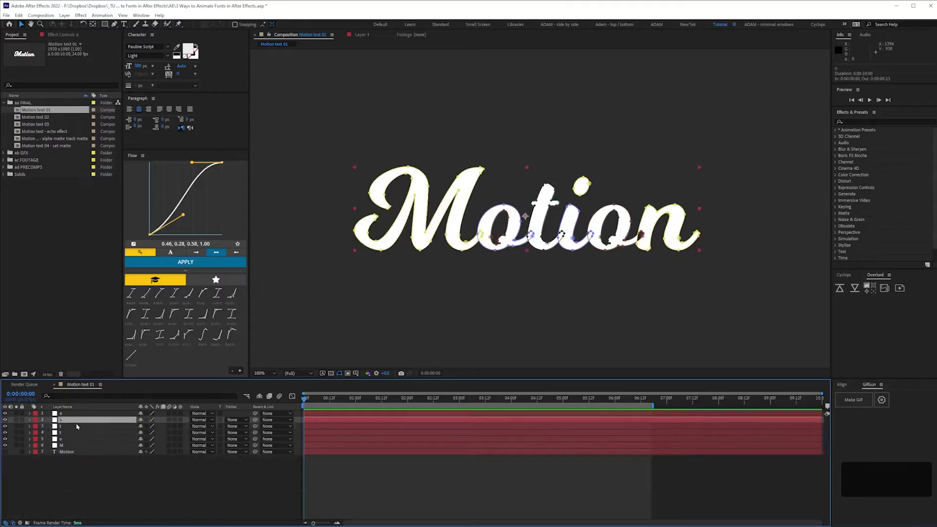
key(m)
click(64, 439)
shift+click(63, 488)
key(Delete)
key(ctrl+Up)
key(m)
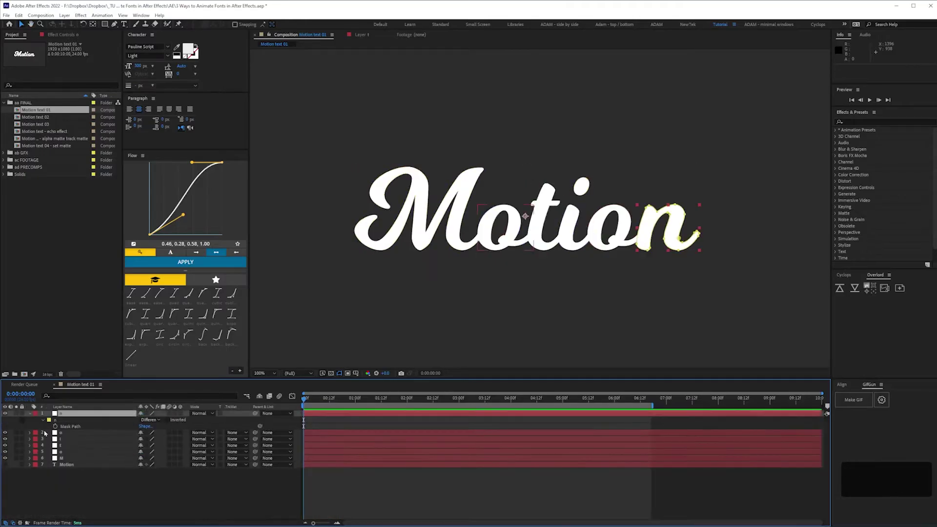
click(29, 413)
click(39, 460)
key(space)
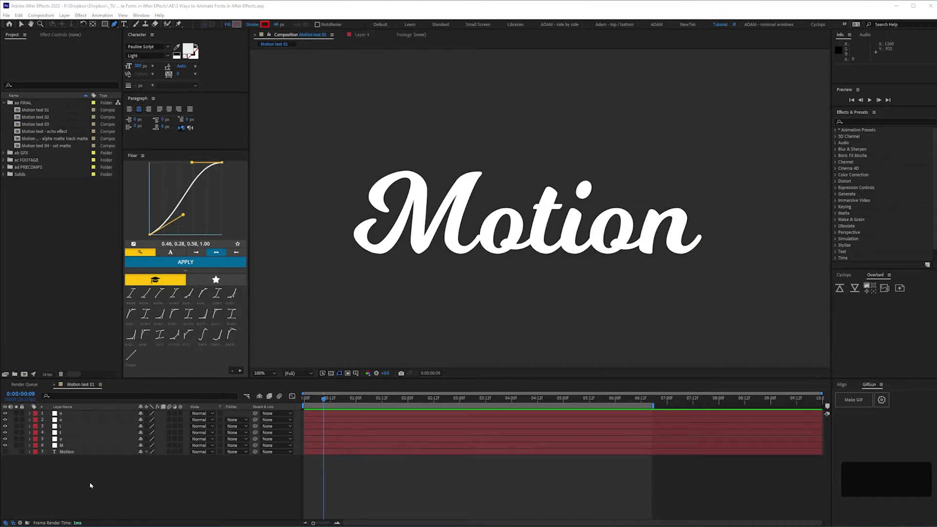
Step: Select the M layer's mask path and marquee-select the vertex at the M's top-left
click(63, 446)
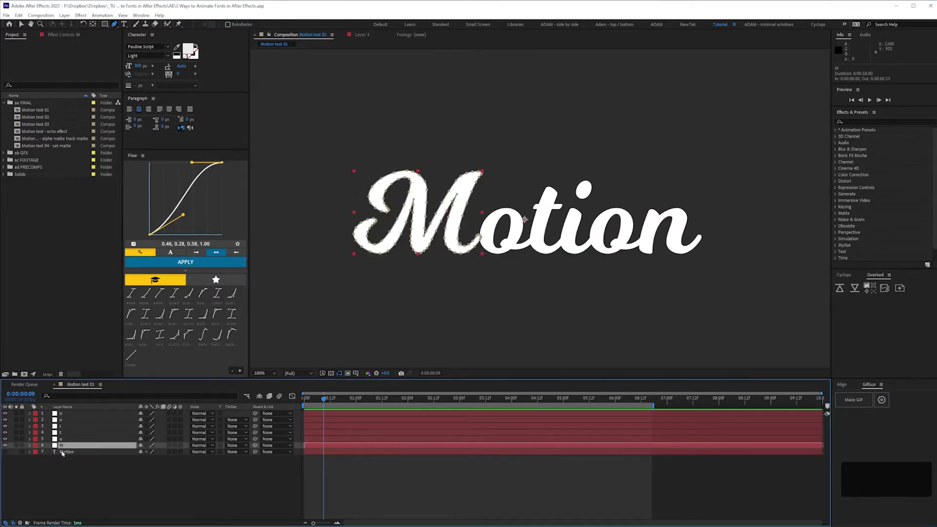
click(367, 195)
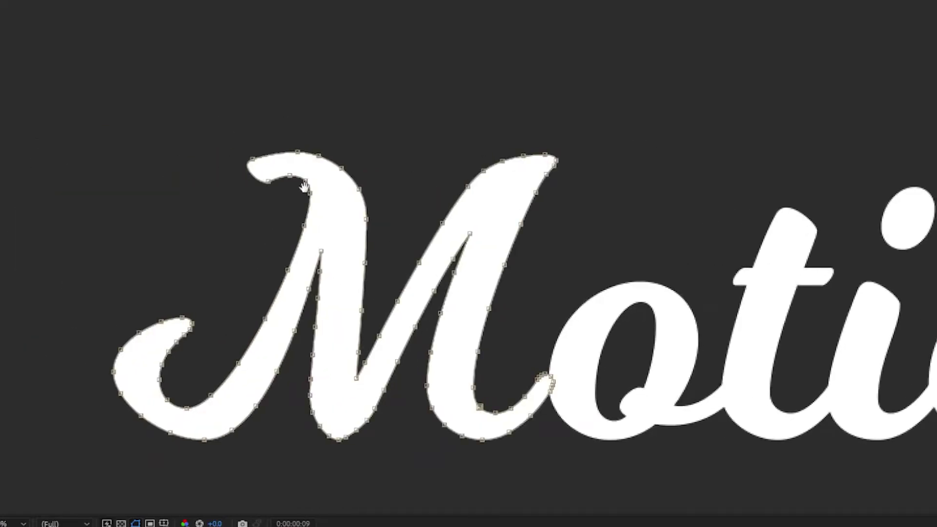
drag(203, 104, 308, 189)
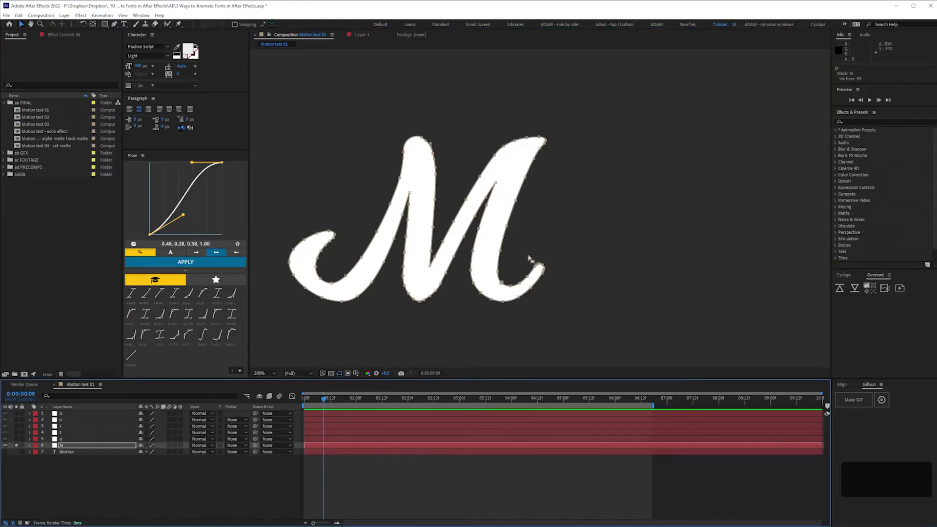
Step: Solo the o layer alongside M, then reselect the M layer's mask
click(529, 259)
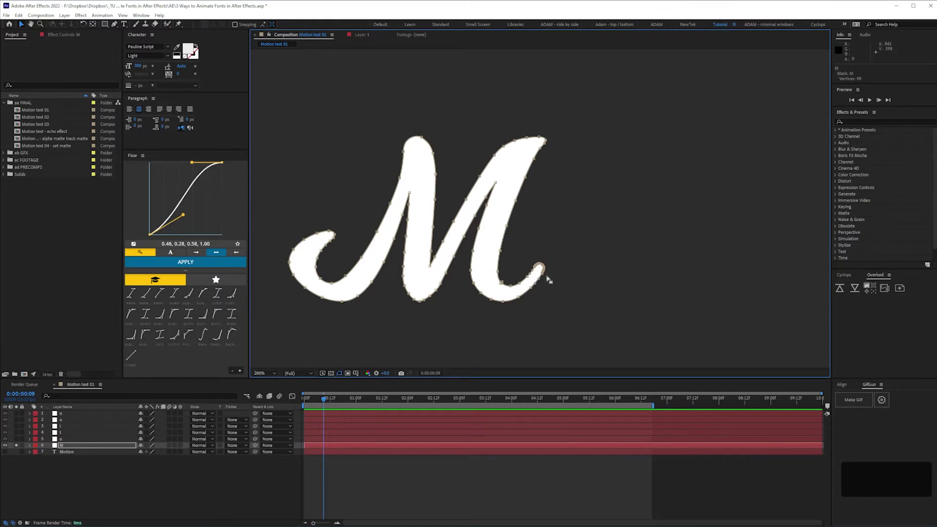
click(16, 439)
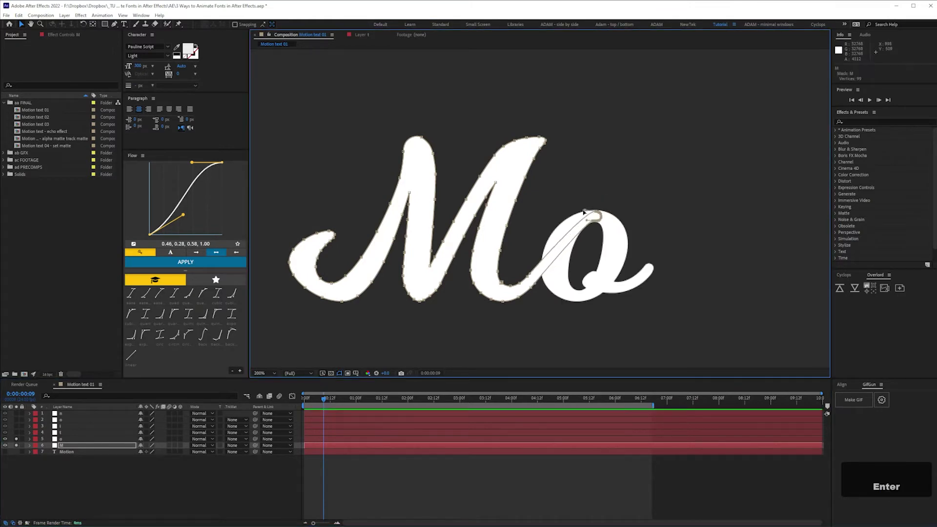
click(106, 492)
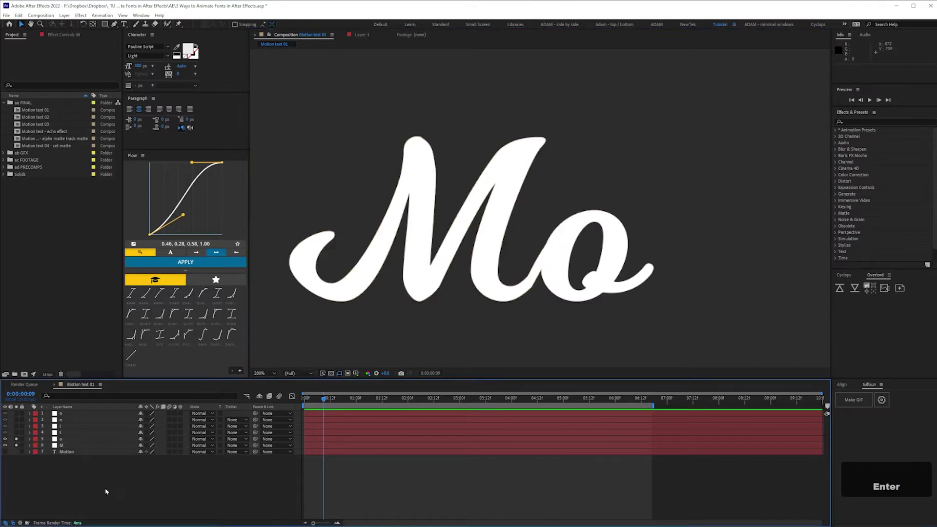
click(62, 443)
click(536, 286)
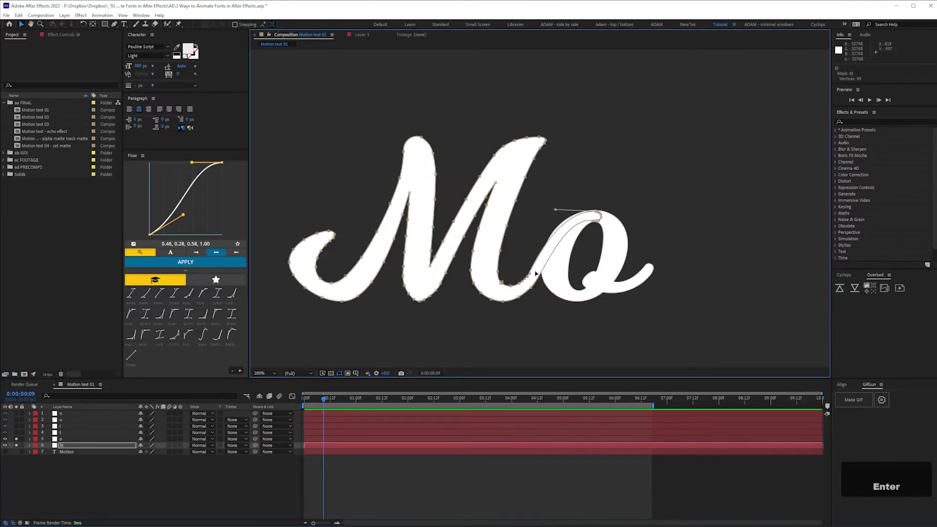
Step: Trace a Pen-tool stroke path from the M's left tail through its strokes and around the o
click(160, 462)
click(115, 25)
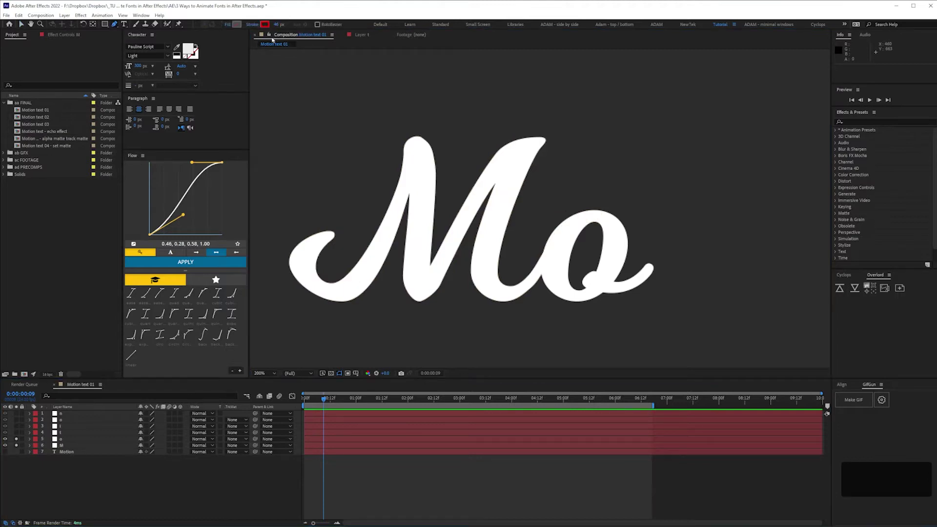
drag(331, 234, 348, 231)
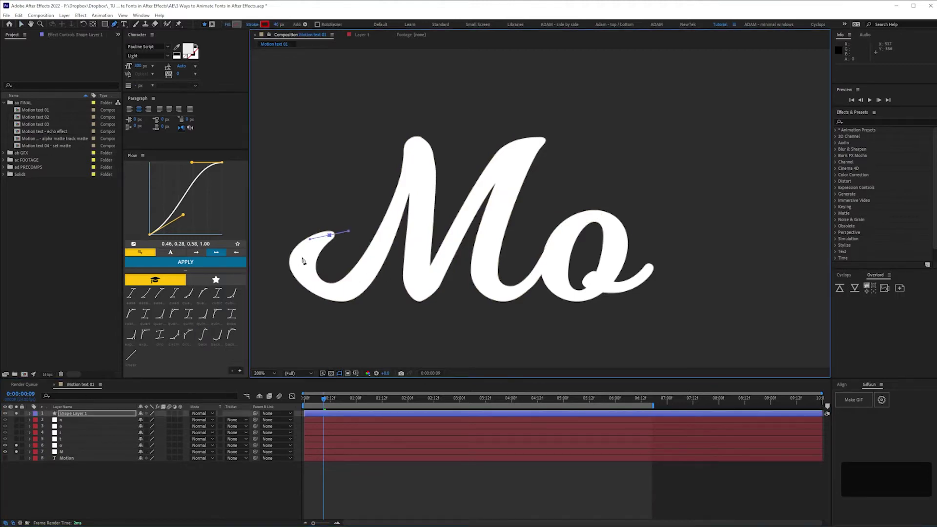
drag(362, 278, 381, 264)
click(413, 150)
click(420, 296)
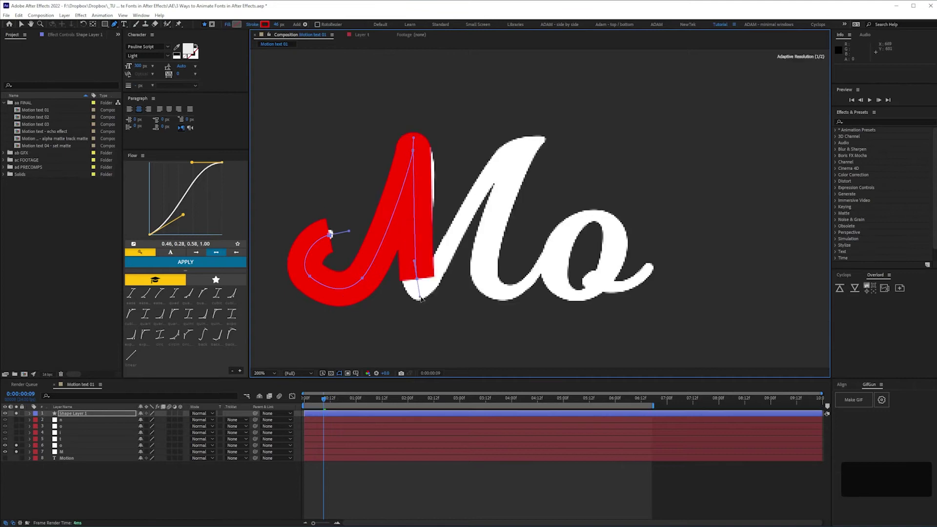
drag(440, 261, 449, 248)
click(534, 143)
mouse_move(498, 291)
mouse_down()
mouse_move(508, 299)
mouse_move(560, 251)
mouse_up()
click(593, 211)
click(576, 297)
click(616, 276)
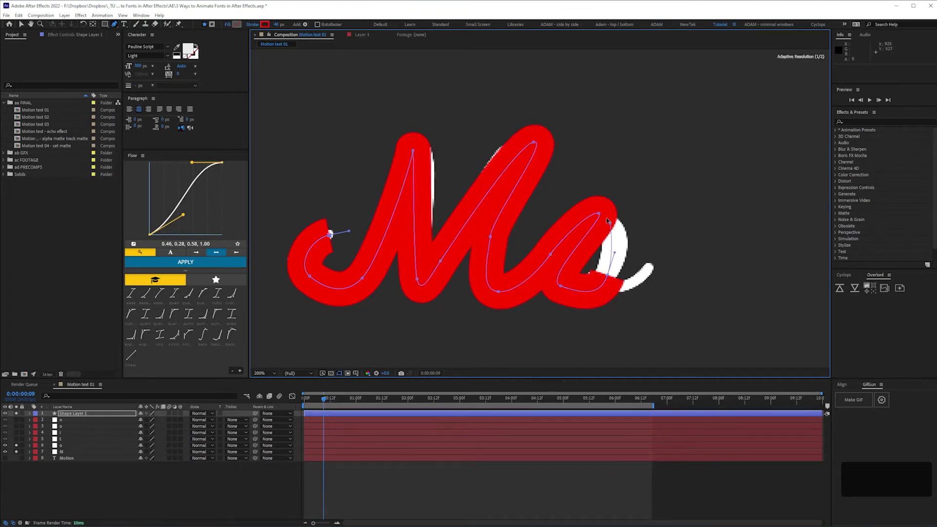
click(651, 268)
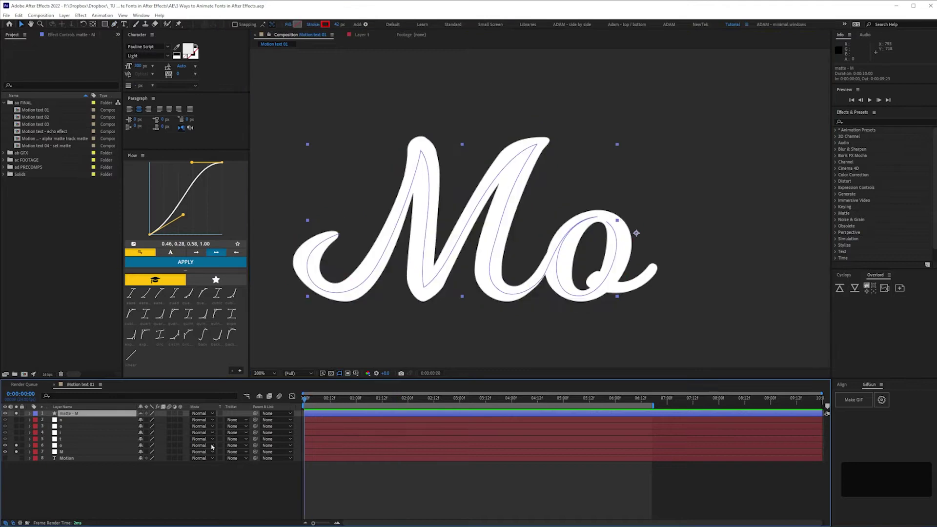
Step: Preview the stroke's Trim Paths End write-on keyframes and collapse the matte layer
key(space)
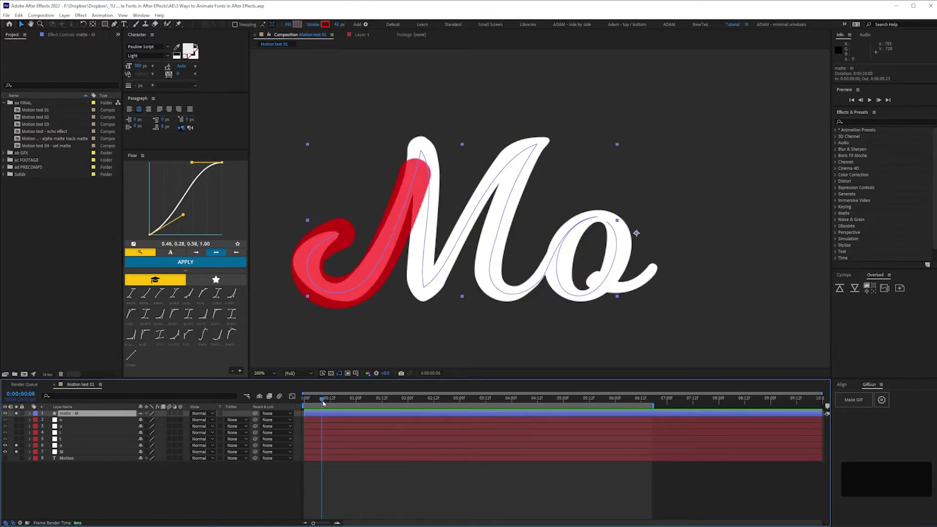
key(u)
click(75, 445)
key(space)
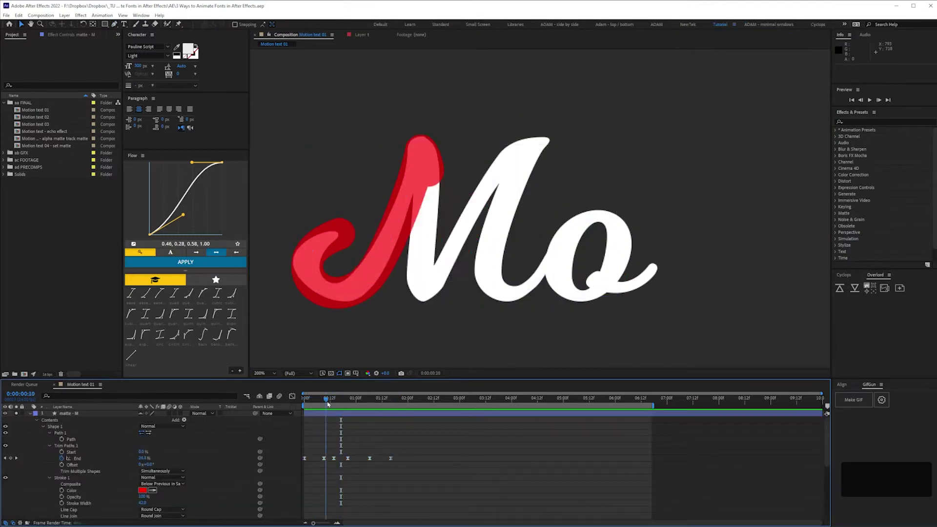
click(30, 413)
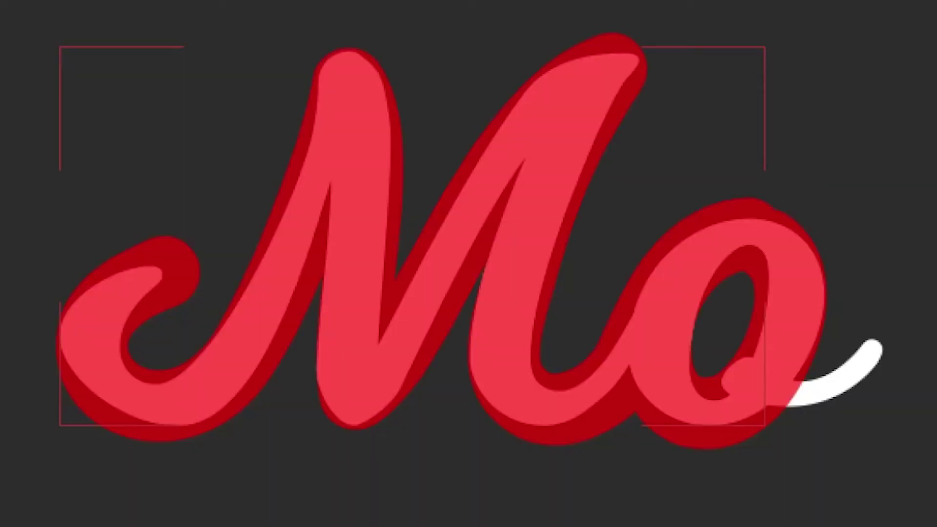
click(60, 445)
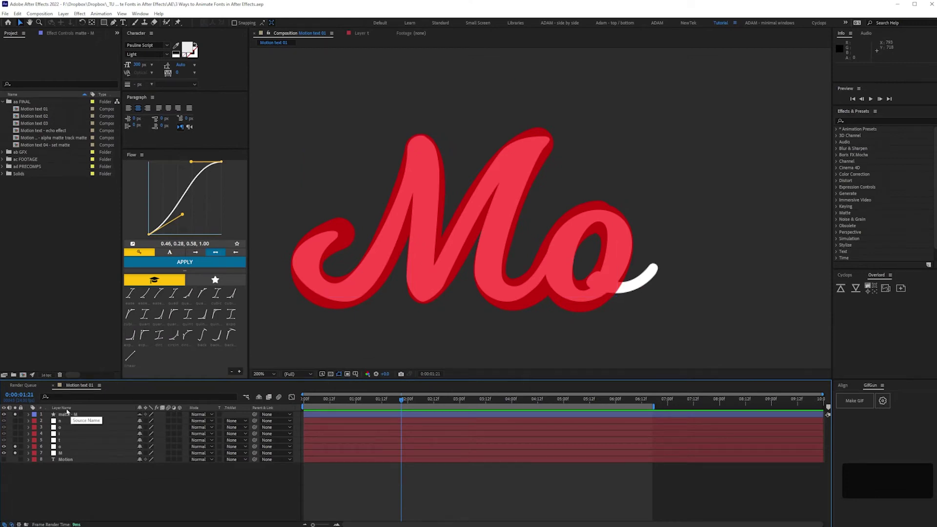
Step: Place matte - M above M, set M's track matte to Alpha Matte, and scrub to check the write-on
drag(67, 414, 66, 450)
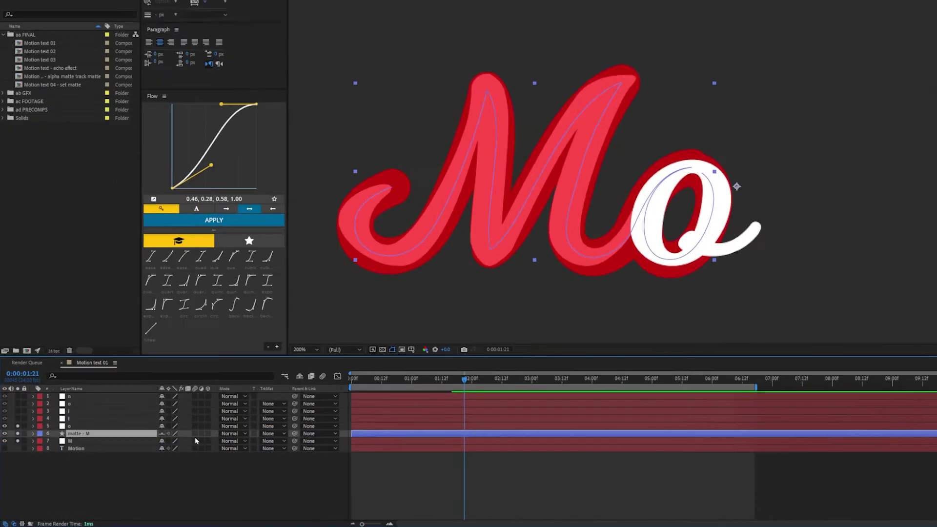
click(271, 440)
click(266, 463)
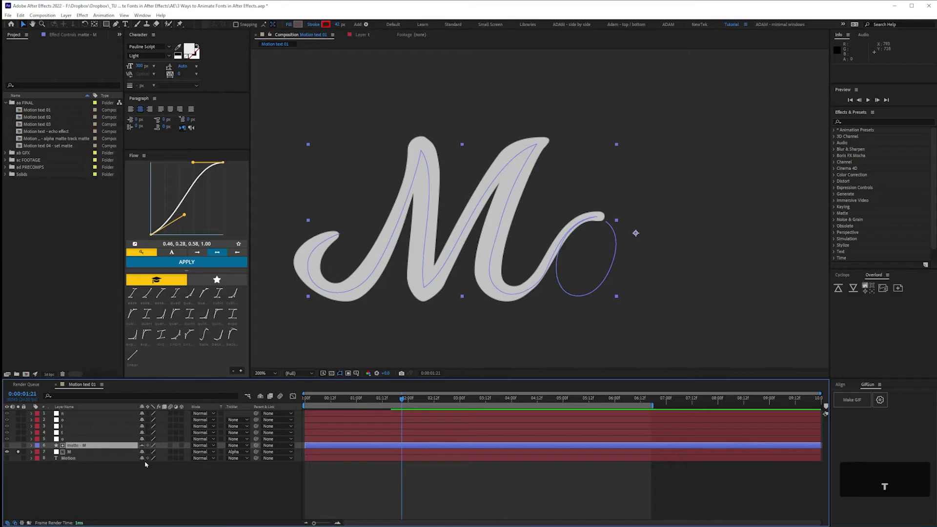
key(t)
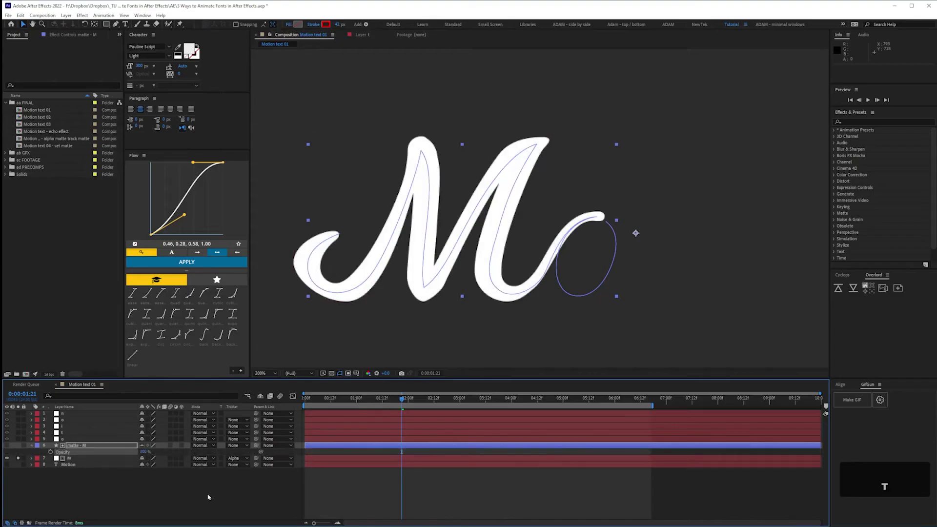
mouse_move(317, 403)
mouse_down()
mouse_move(308, 403)
mouse_move(325, 403)
mouse_up()
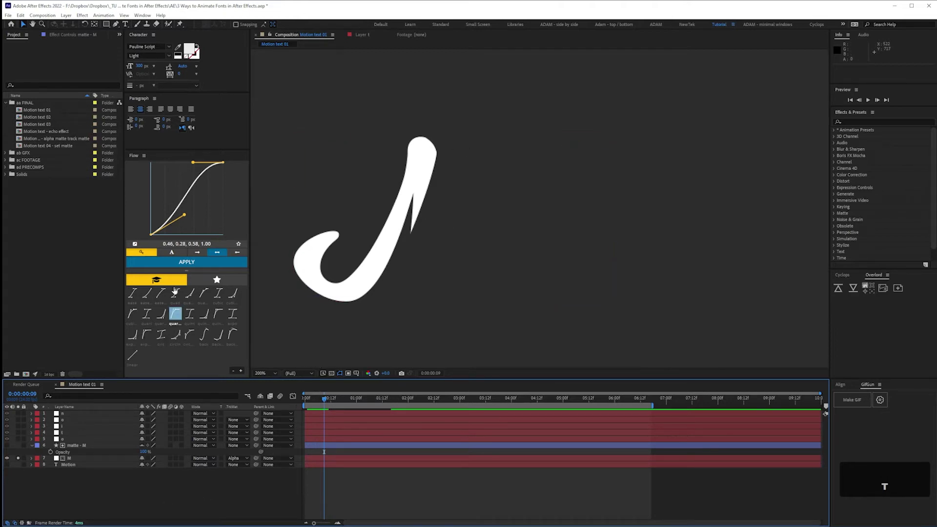
Step: Open the Motion text 02 comp and select letter layers O 1 through M 1
double_click(39, 117)
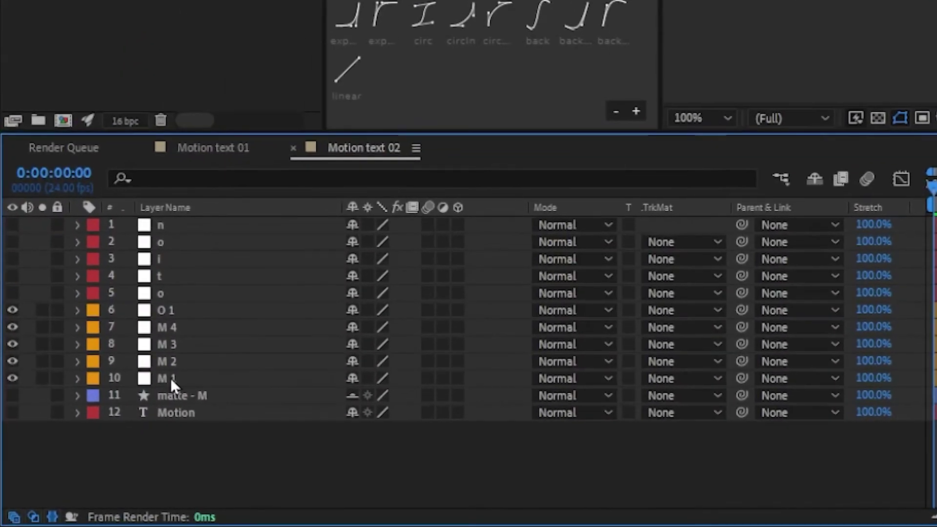
click(65, 470)
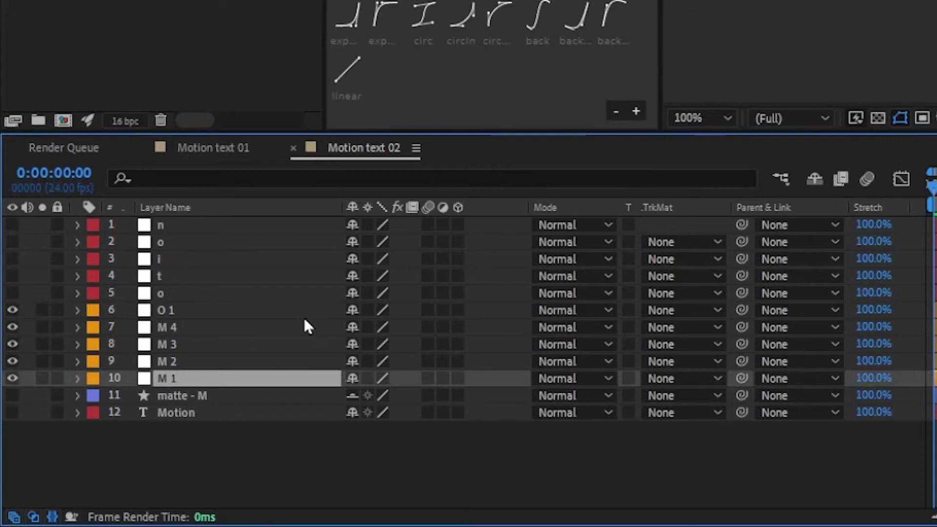
shift+click(178, 311)
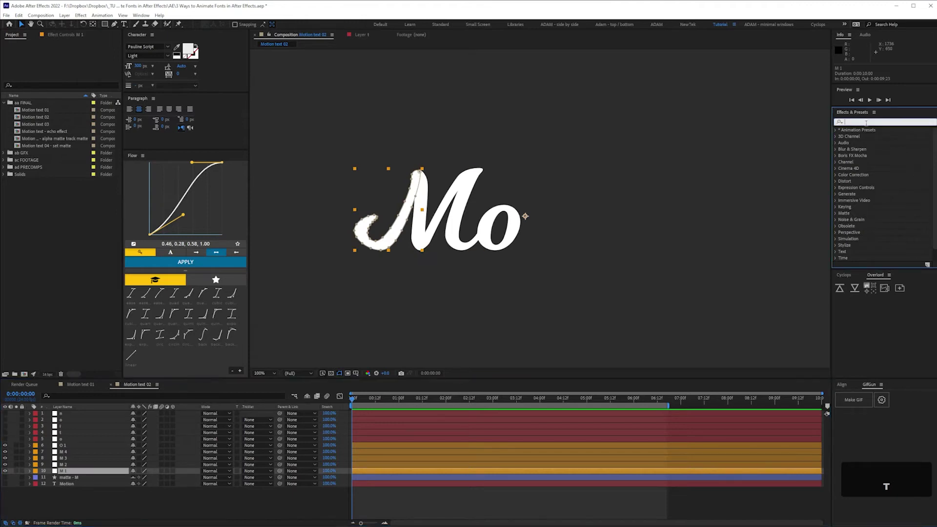
Step: Apply Set Matte to M 1 taking its matte from matte - M, and solo M 1
text(set m)
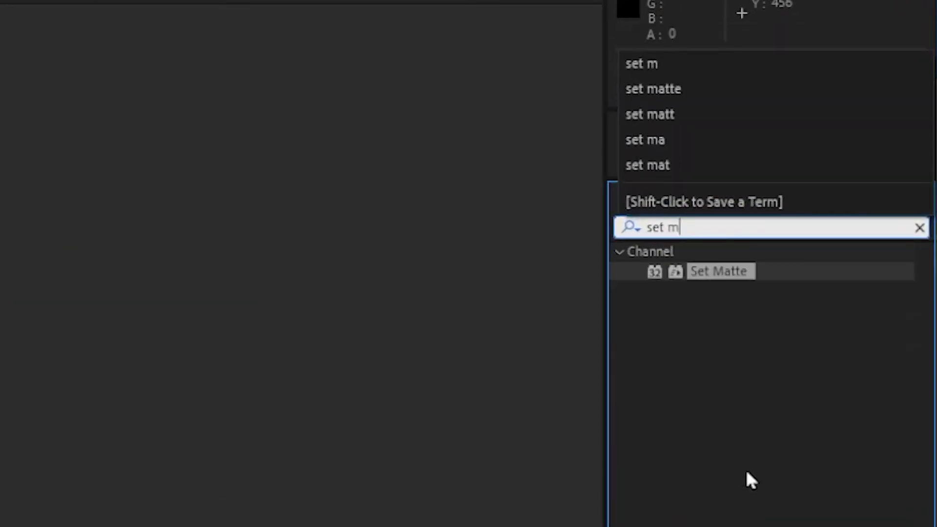
drag(716, 288, 70, 473)
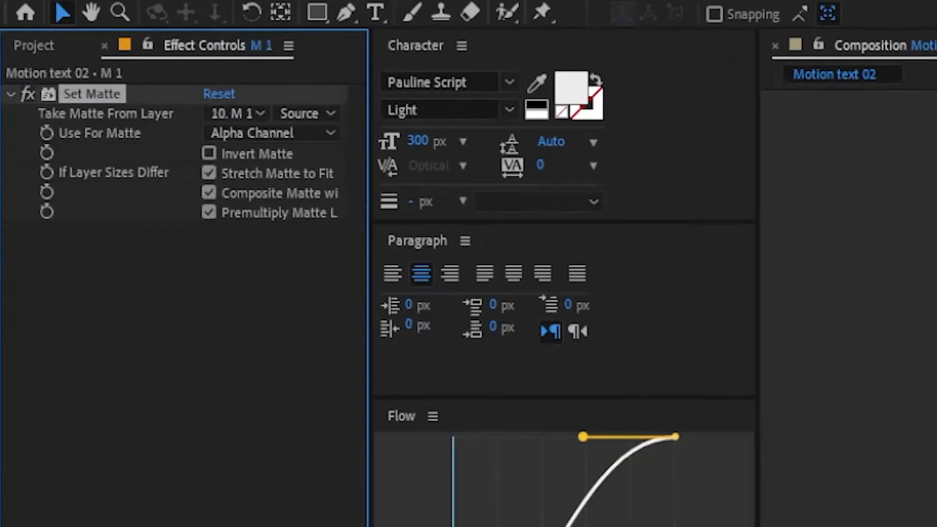
click(241, 112)
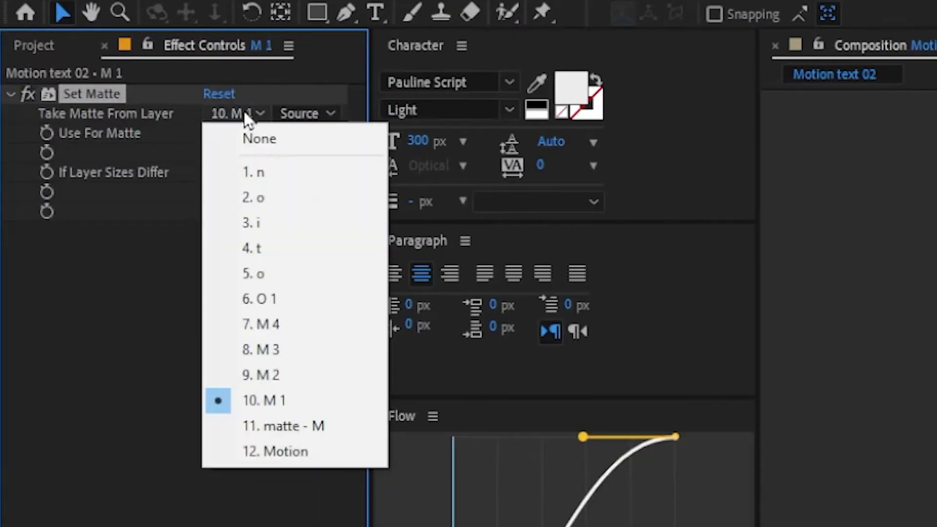
click(309, 427)
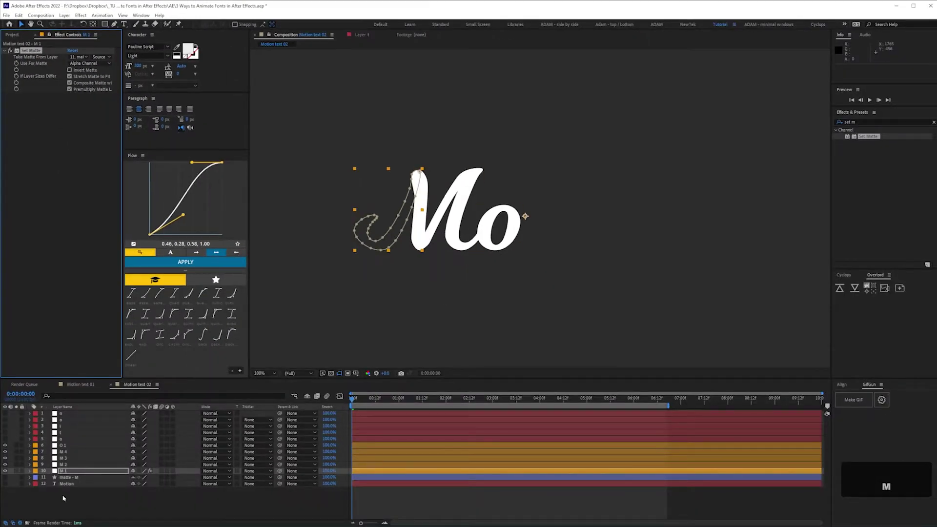
click(62, 498)
click(17, 471)
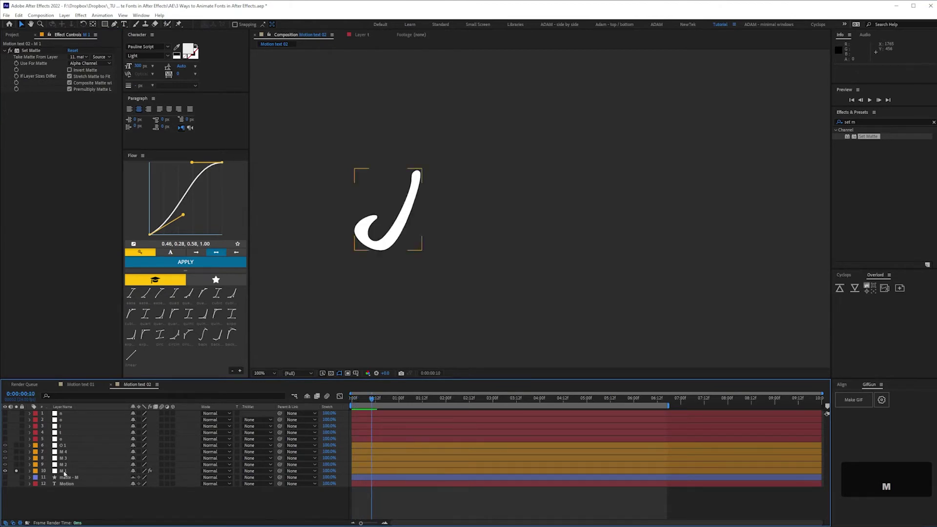
Step: Paste M 1's Set Matte effect onto layers O 1 through M 2 and scrub the preview
click(30, 50)
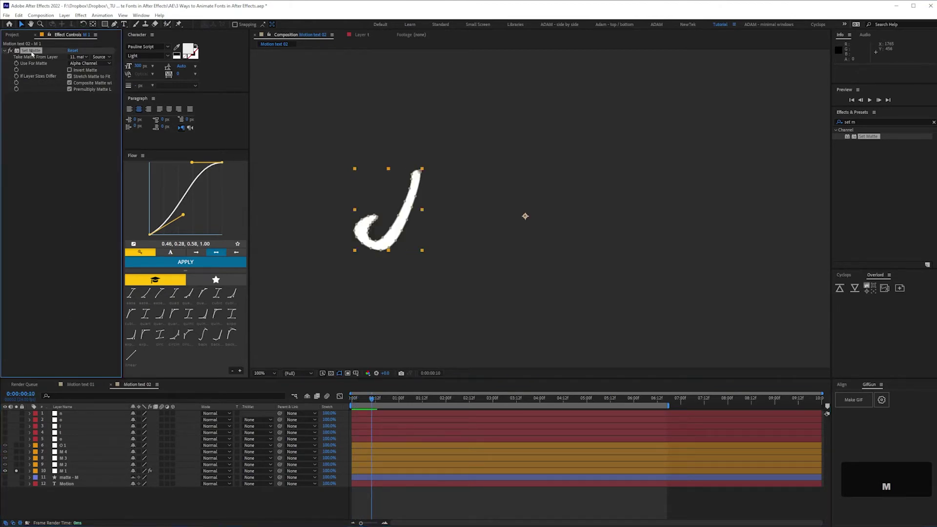
click(64, 465)
shift+click(62, 446)
key(ctrl+v)
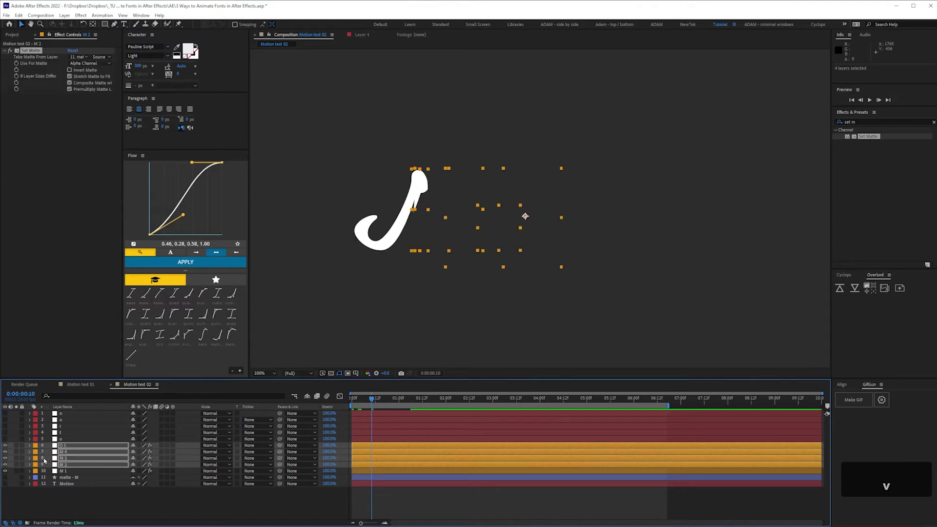
key(ctrl+shift+a)
drag(360, 401, 368, 402)
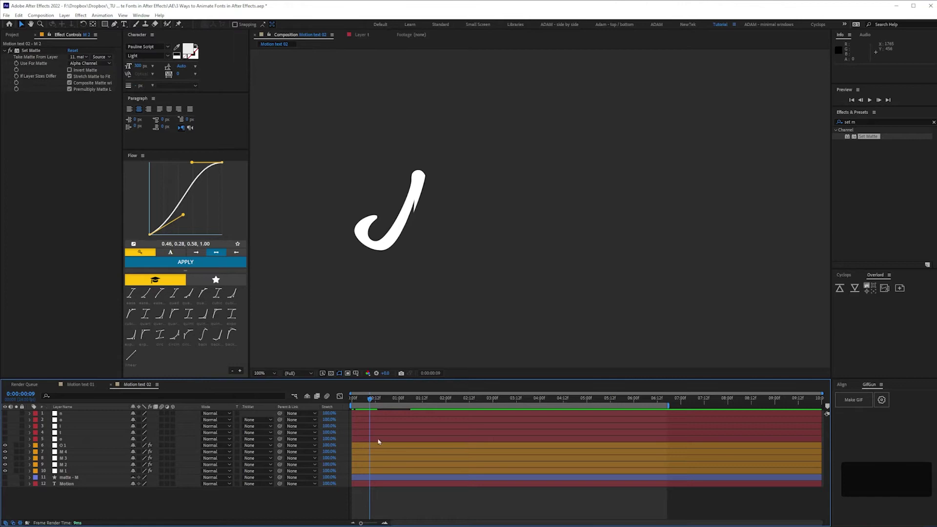
click(63, 465)
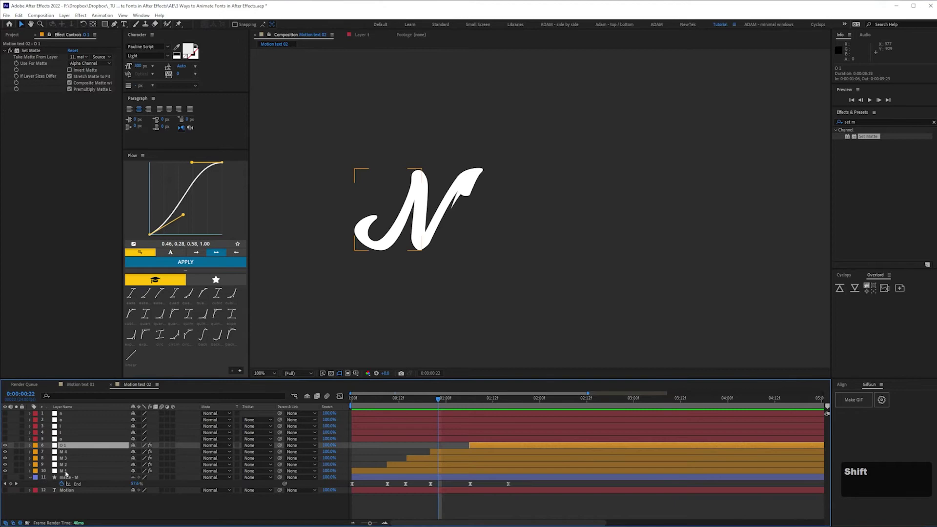
Step: Duplicate the matte - M stroke and place a copy above each letter layer
shift+click(66, 472)
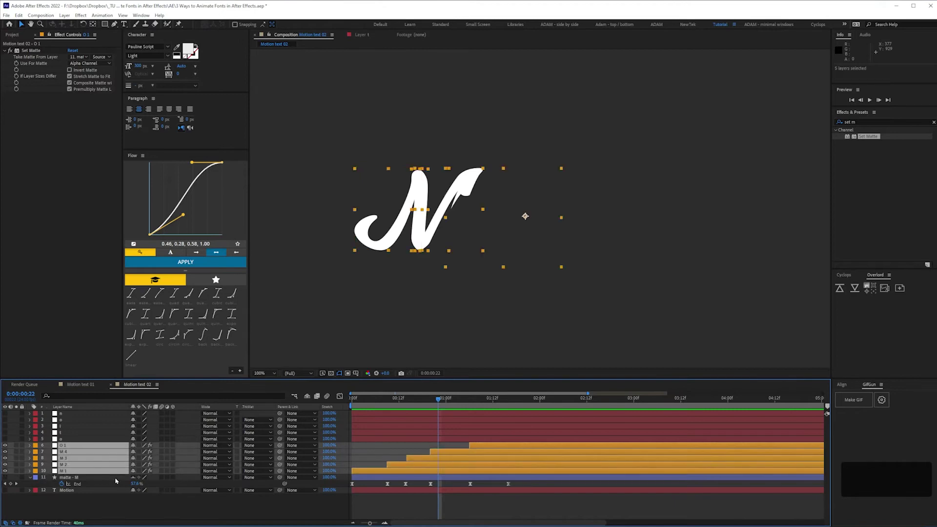
click(68, 478)
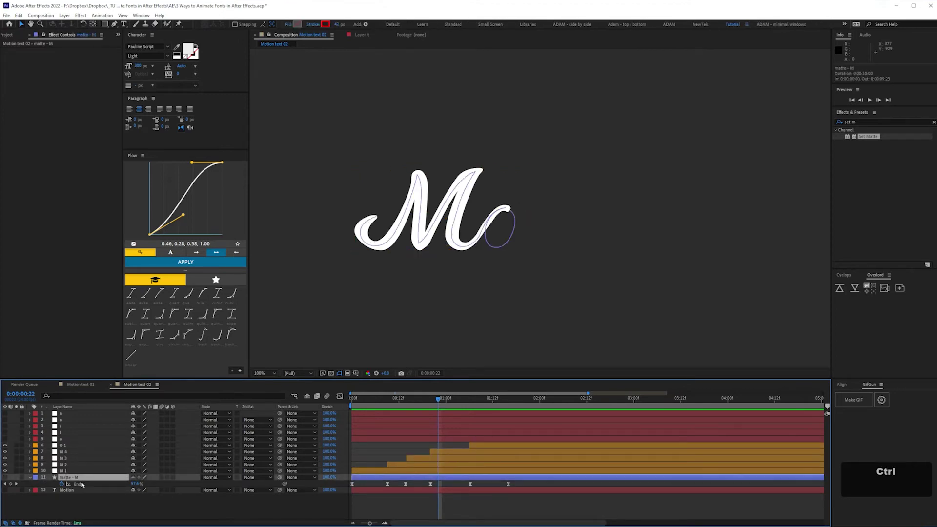
key(ctrl+d)
drag(72, 476, 69, 456)
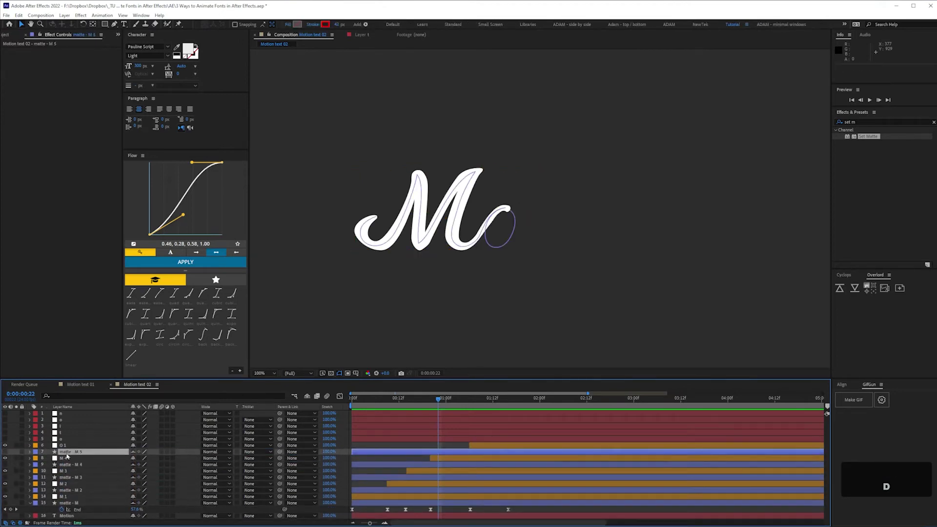
key(ctrl+d)
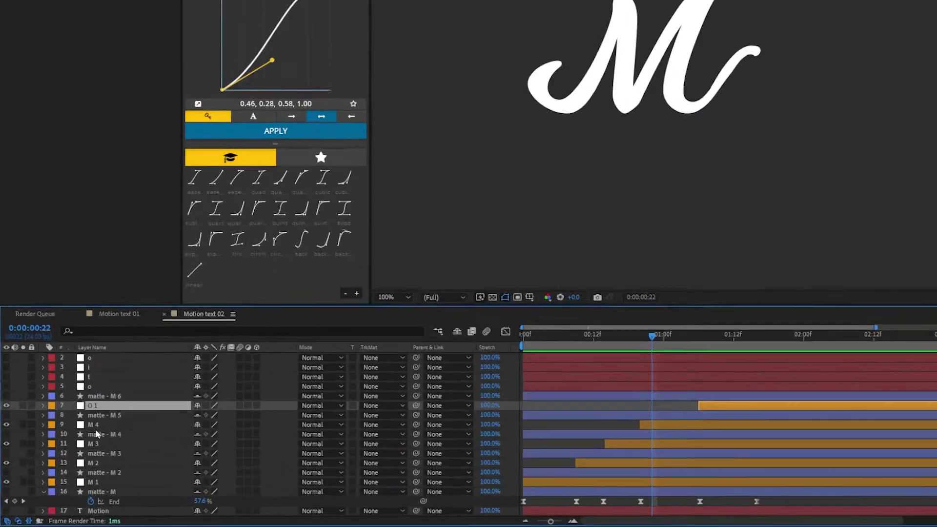
Step: Set the track matte of letter layers M 1–M 4 to Alpha Matte
ctrl+click(93, 424)
ctrl+click(94, 443)
ctrl+click(93, 462)
ctrl+click(94, 482)
click(383, 482)
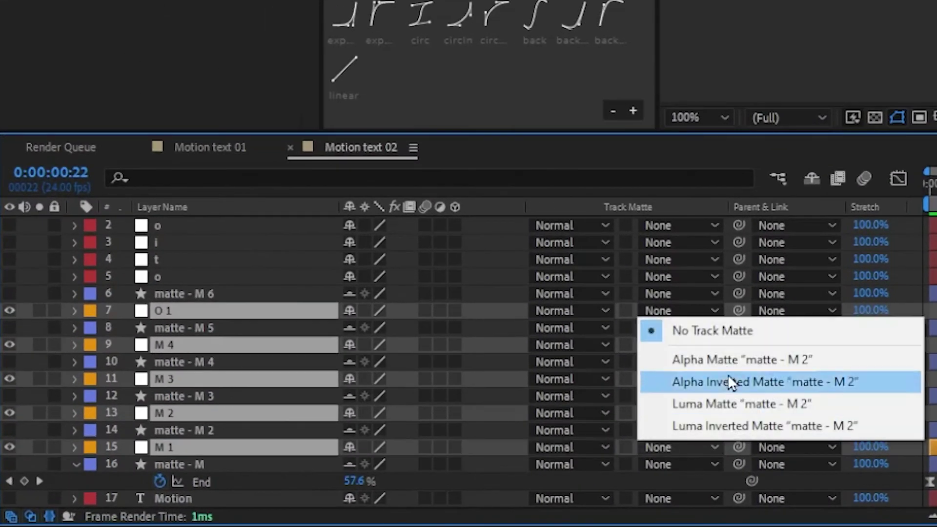
click(726, 368)
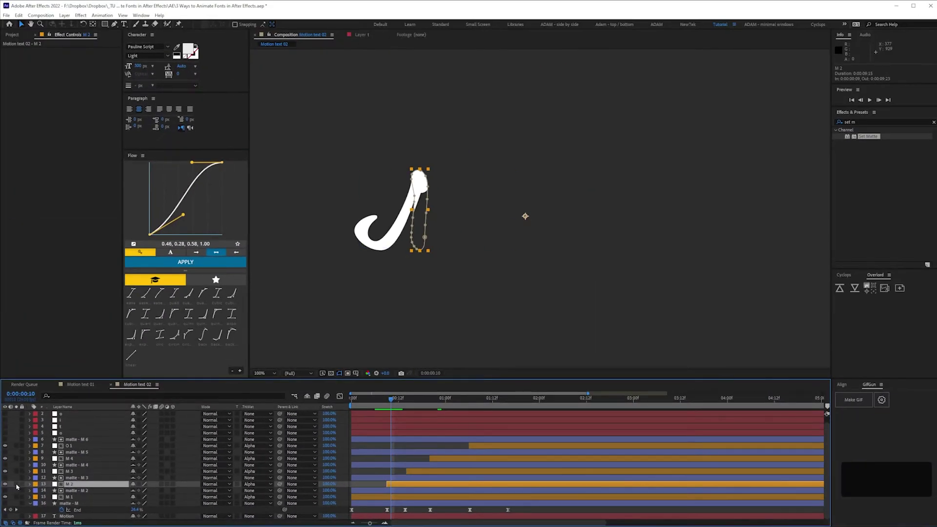
Step: Raise the Trim Paths Start on matte - M 3 to shorten its stroke
click(16, 477)
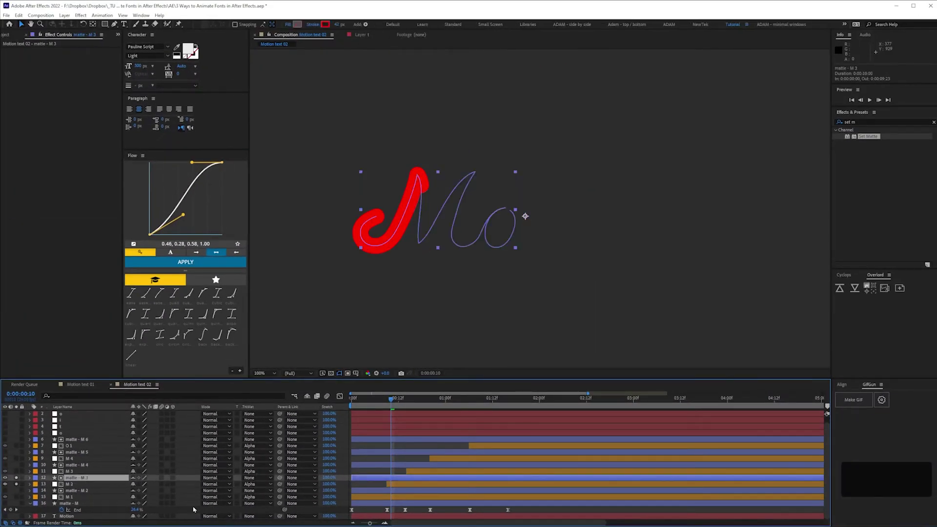
click(30, 478)
click(50, 484)
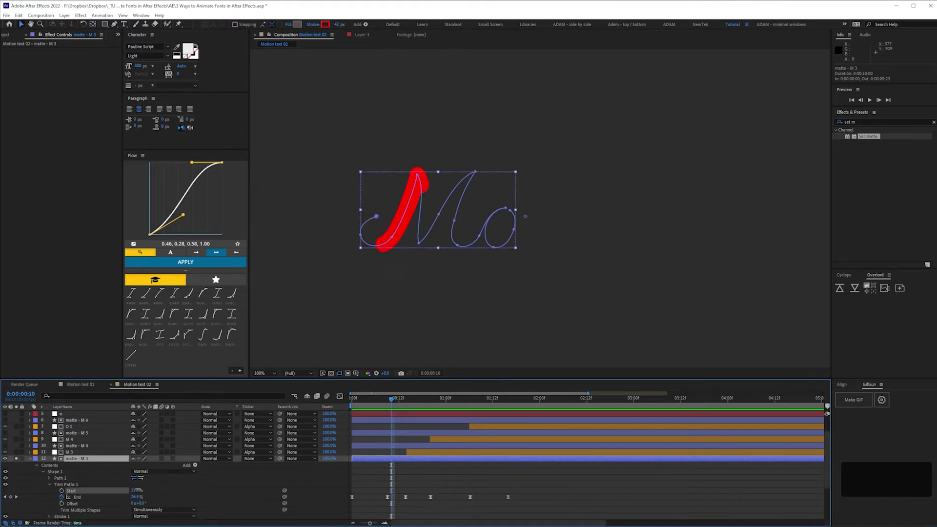
drag(136, 491, 148, 492)
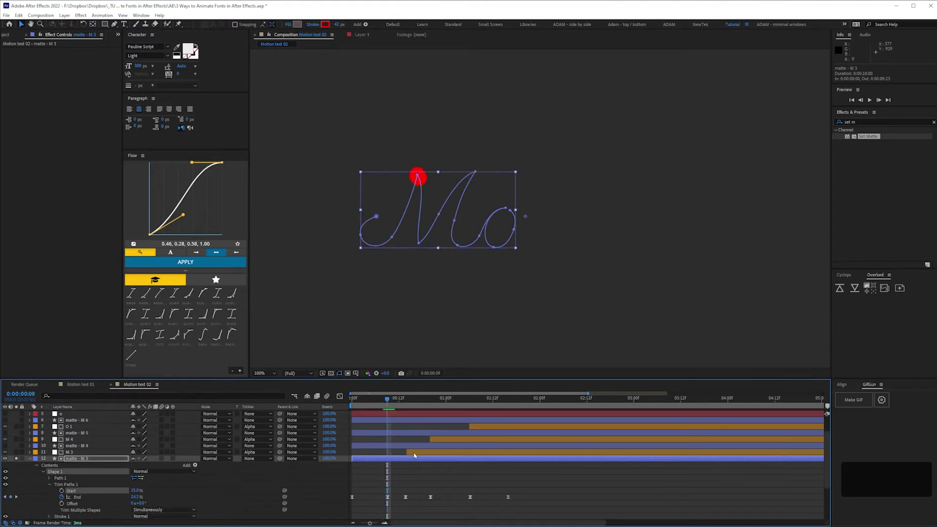
click(30, 459)
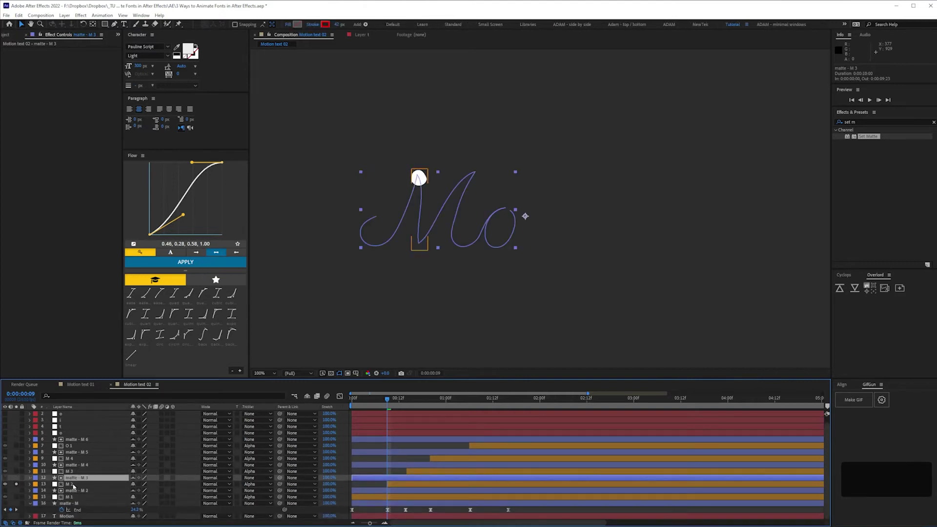
Step: Scrub ahead in time to check the M 2 and matte - M 4 strokes
click(73, 485)
mouse_move(389, 400)
mouse_down()
mouse_move(403, 403)
mouse_move(375, 403)
mouse_move(383, 404)
mouse_up()
click(16, 496)
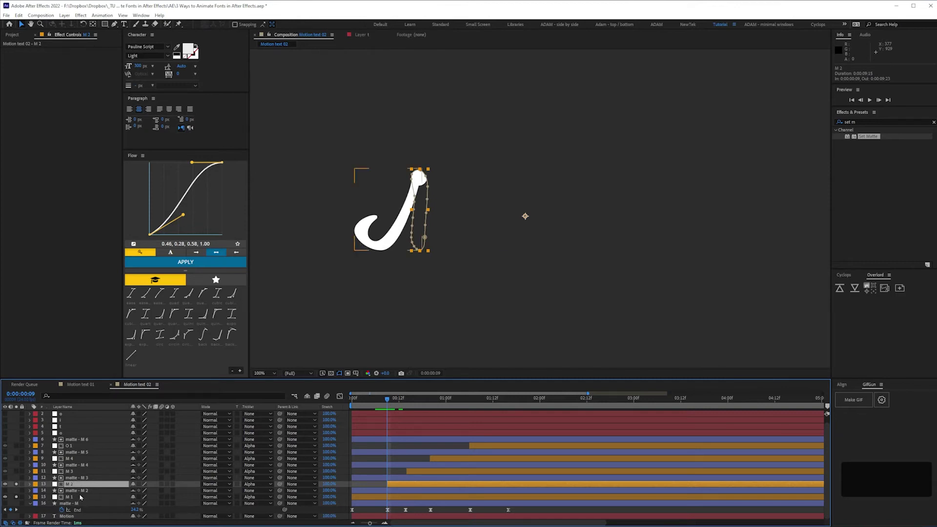
click(73, 465)
drag(388, 401, 409, 404)
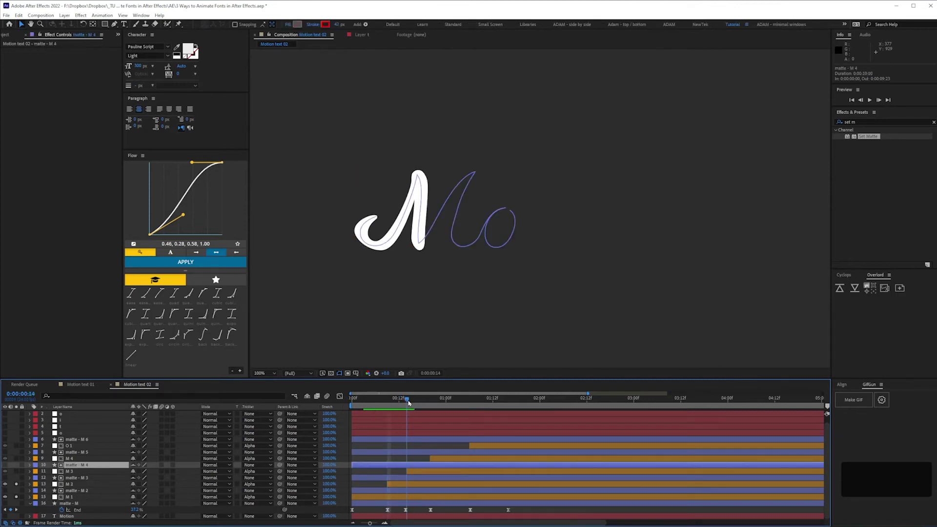
Step: Inspect the M 3 layer's stroke path, then move on to M 4
click(72, 472)
click(412, 399)
key(F2)
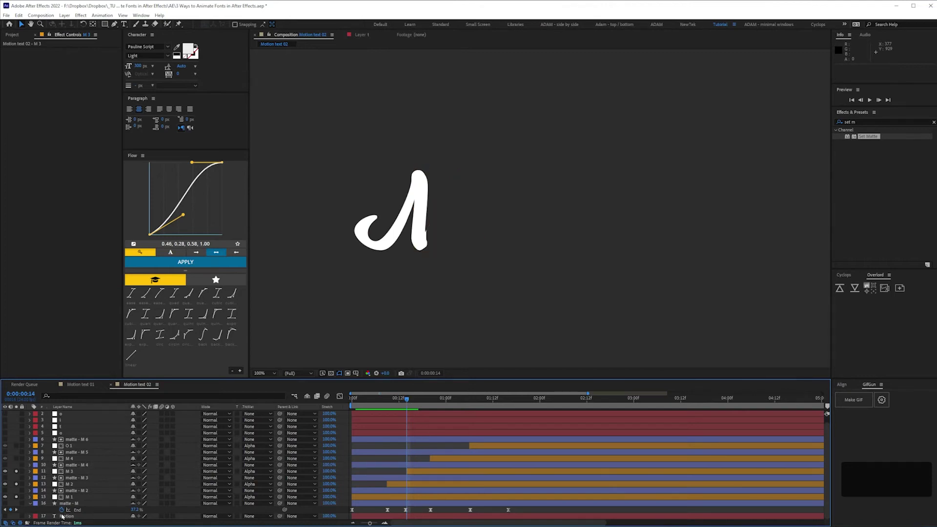
click(74, 472)
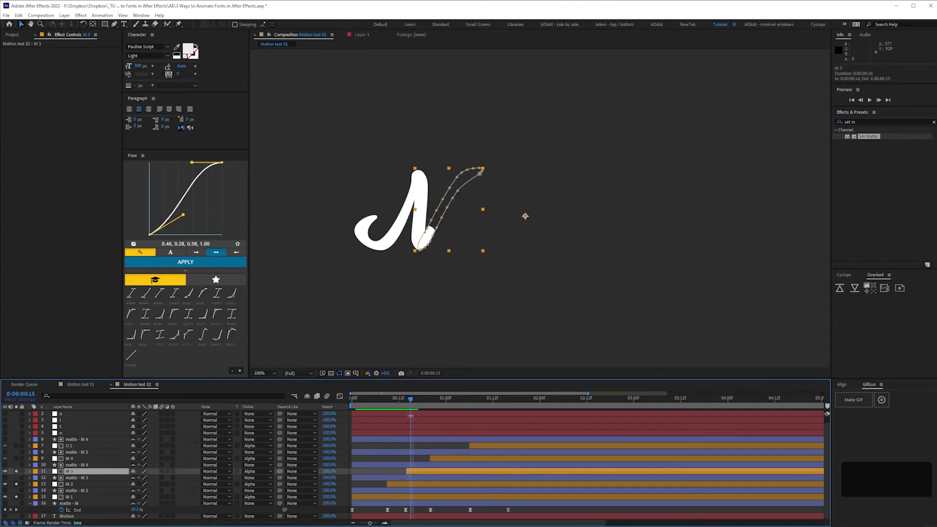
click(78, 459)
key(F2)
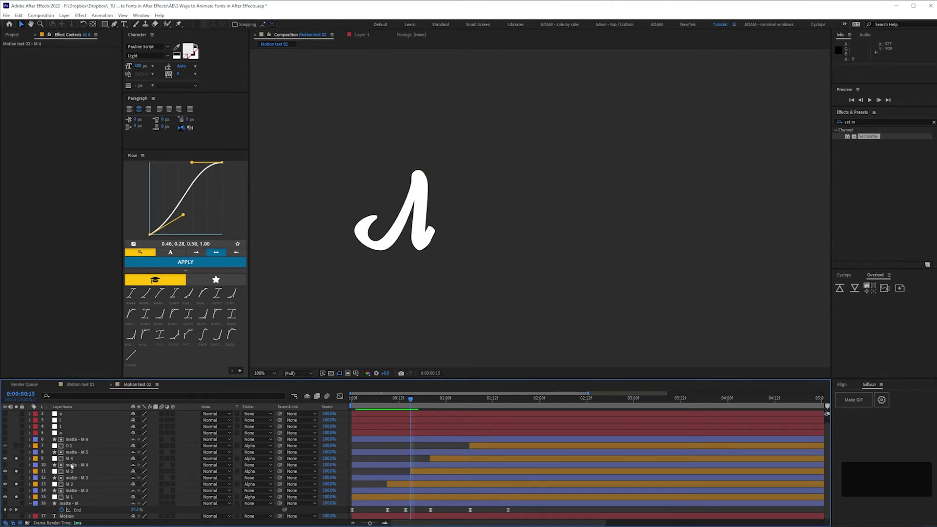
Step: Jump to M 4's in-point and reveal matte - M 5's Trim Paths 1 properties
click(71, 458)
key(i)
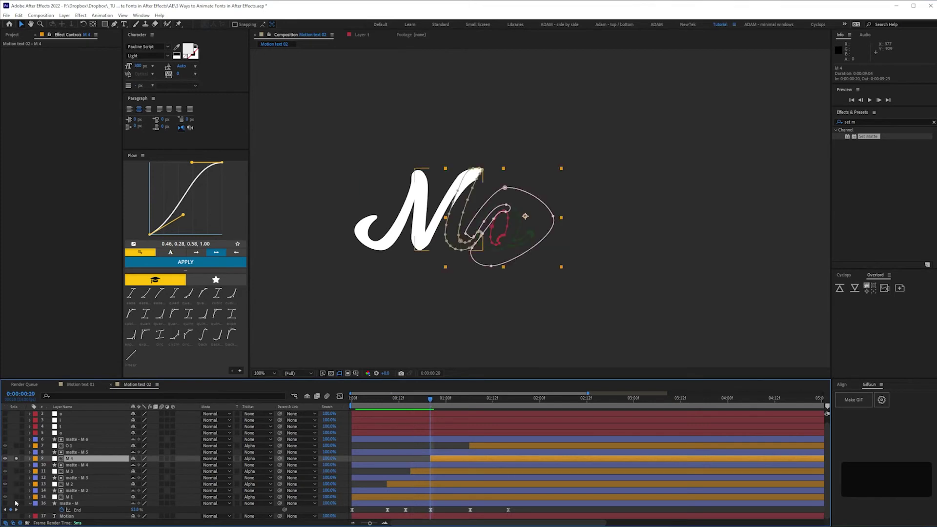
click(76, 452)
click(29, 453)
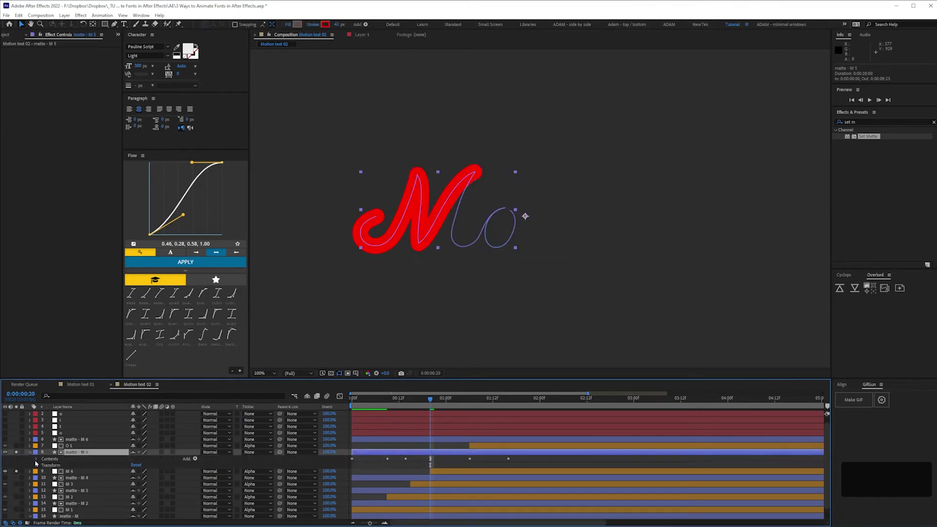
click(37, 459)
click(44, 465)
click(50, 478)
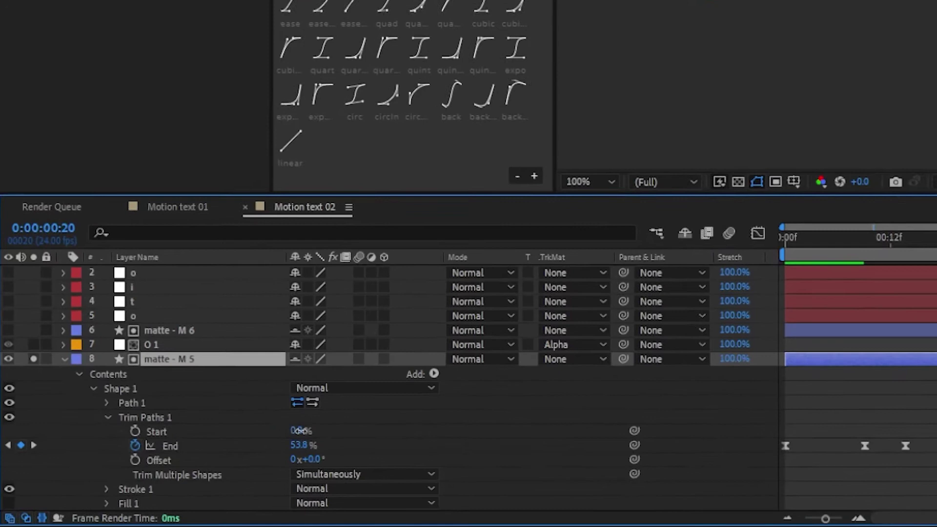
Step: Set matte - M 5's Trim Paths Start to 53.8%, matching its End value
drag(225, 454, 250, 454)
click(361, 413)
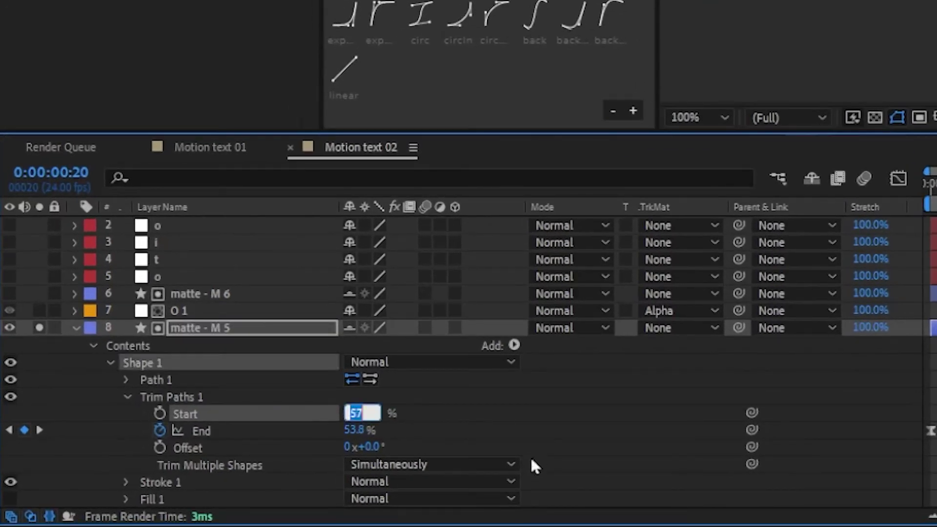
click(365, 429)
click(347, 412)
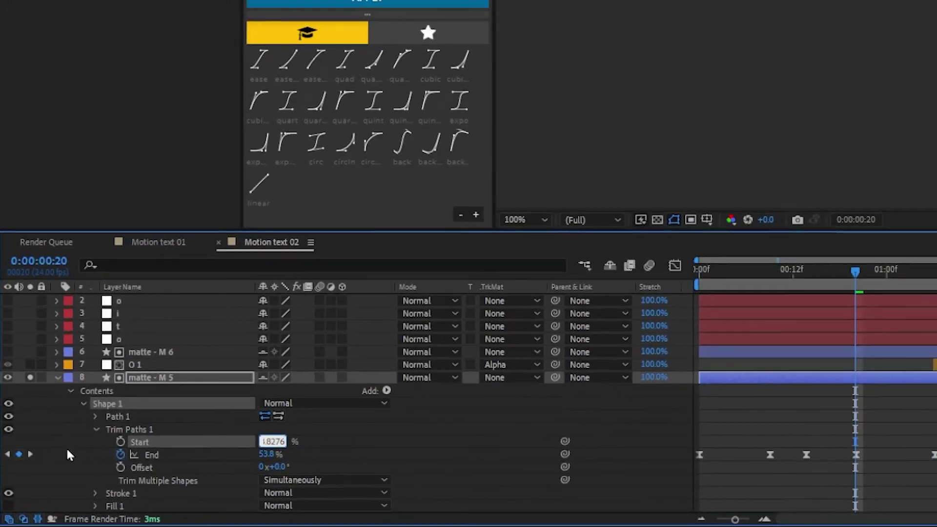
key(Return)
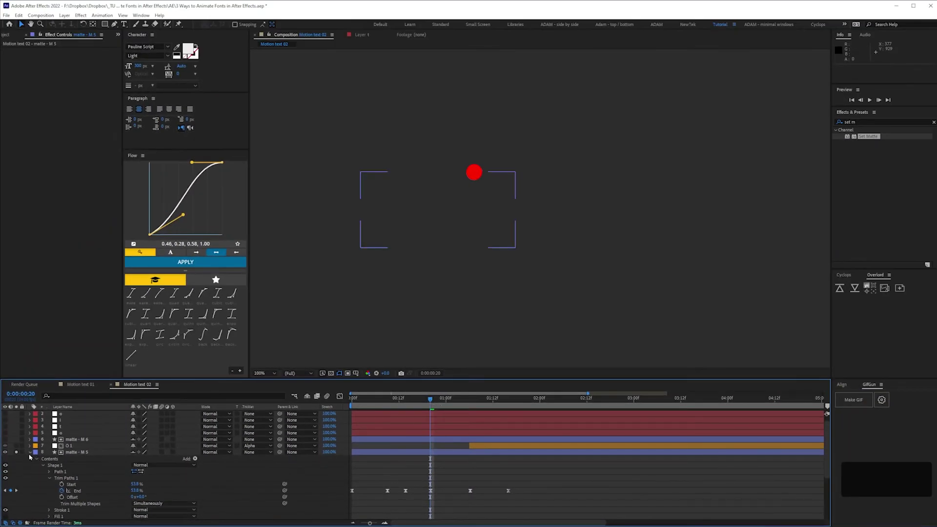
Step: Collapse matte - M 5 and scrub the playhead to preview the M writing on
click(30, 452)
click(17, 458)
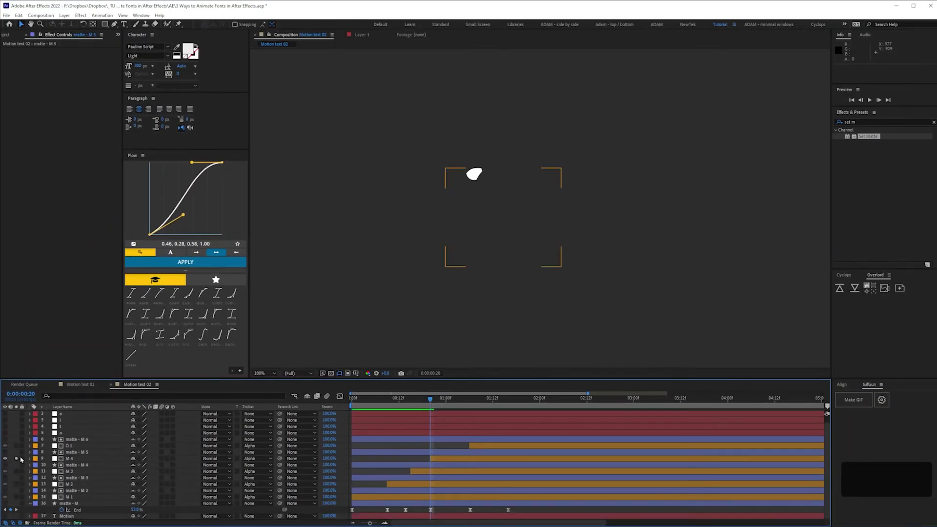
click(76, 453)
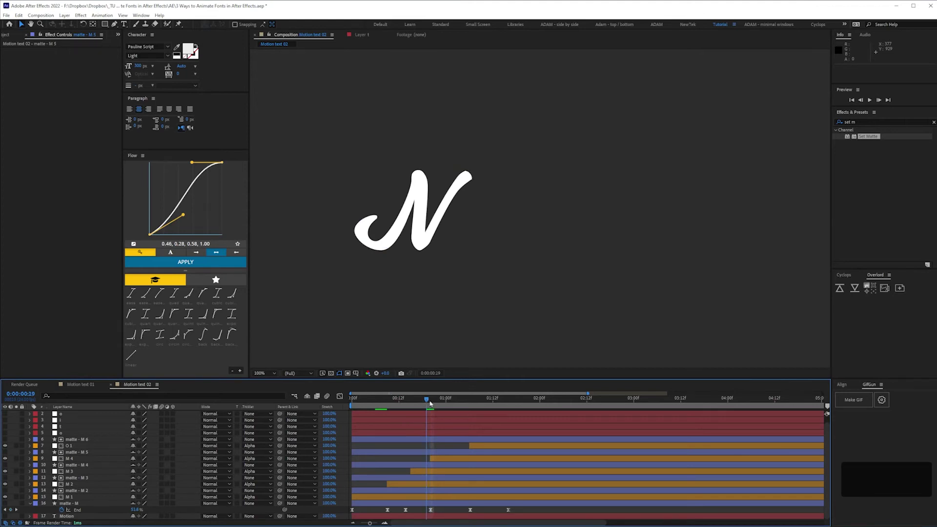
mouse_move(454, 404)
mouse_down()
mouse_move(419, 406)
mouse_move(467, 413)
mouse_up()
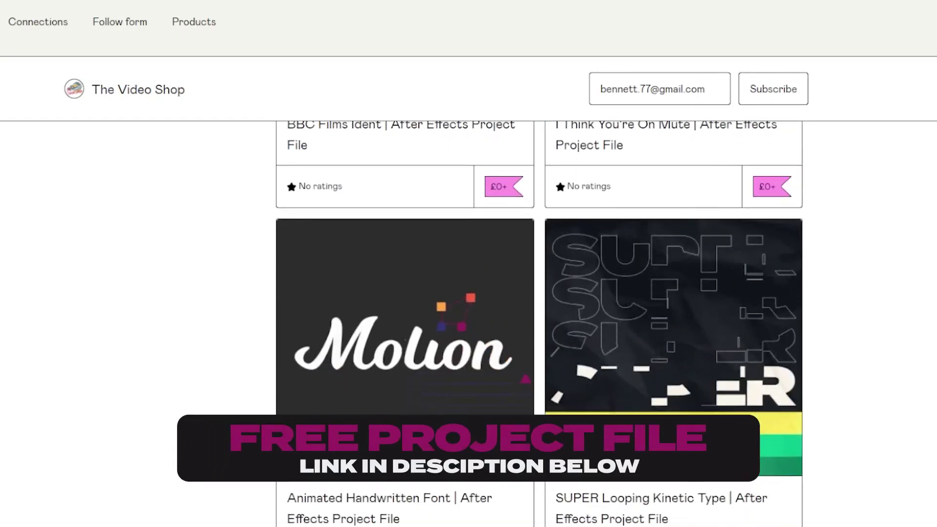
scroll(284, 394, down, 2)
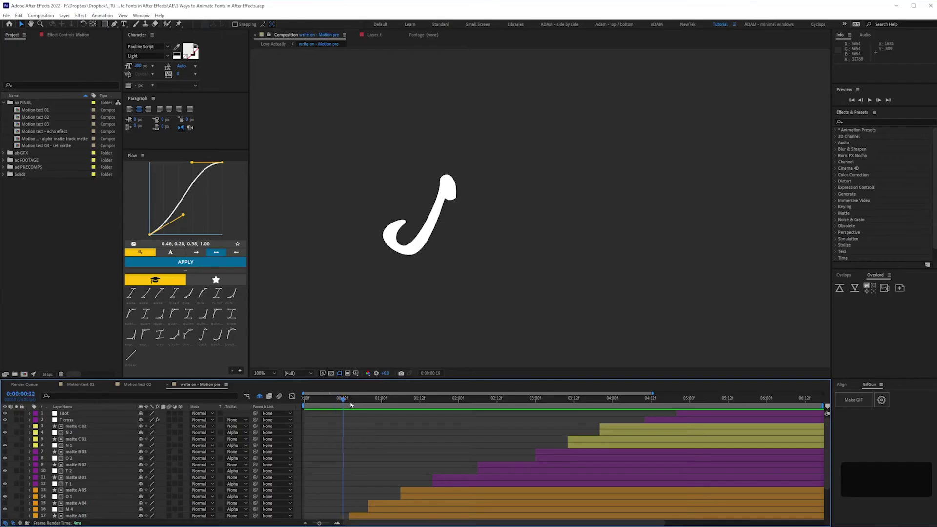
Step: Scroll to the free Animated Handwritten Font project file and scrub through the Motion write-on
drag(351, 404, 658, 417)
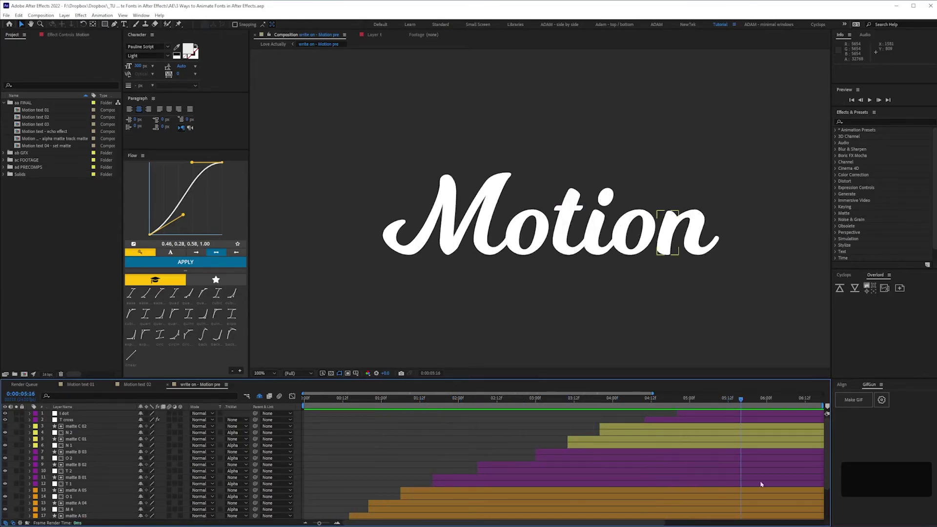
Step: Nest write on - Motion pre into a new composition, write on - Motion pre 2
drag(827, 445, 822, 508)
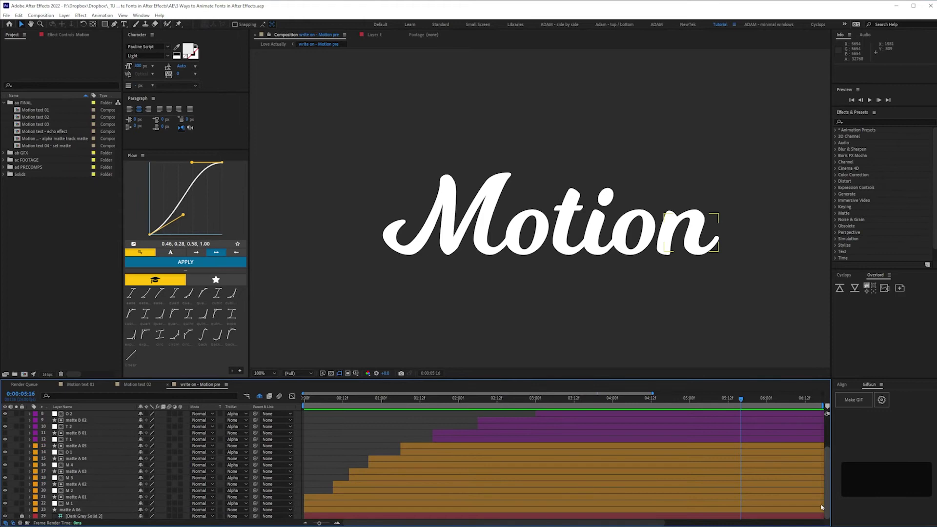
drag(822, 476, 820, 432)
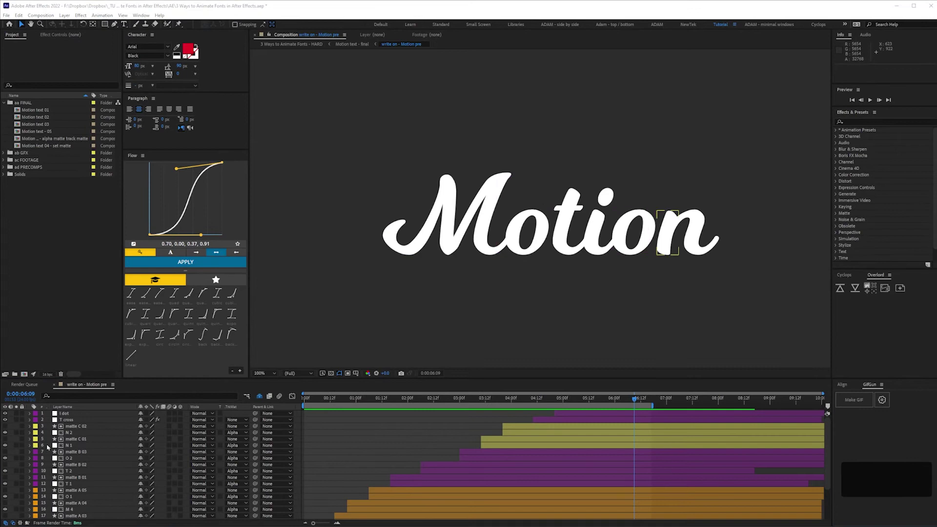
right_click(48, 446)
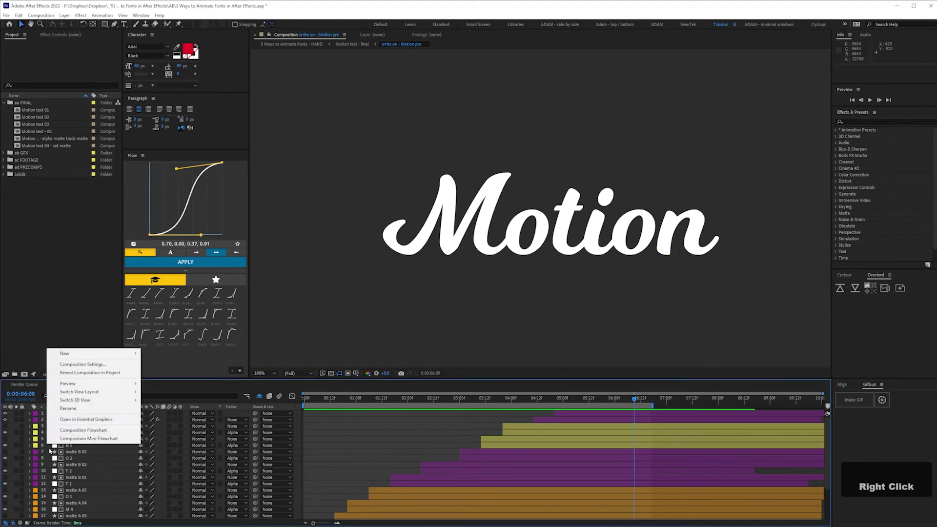
click(93, 376)
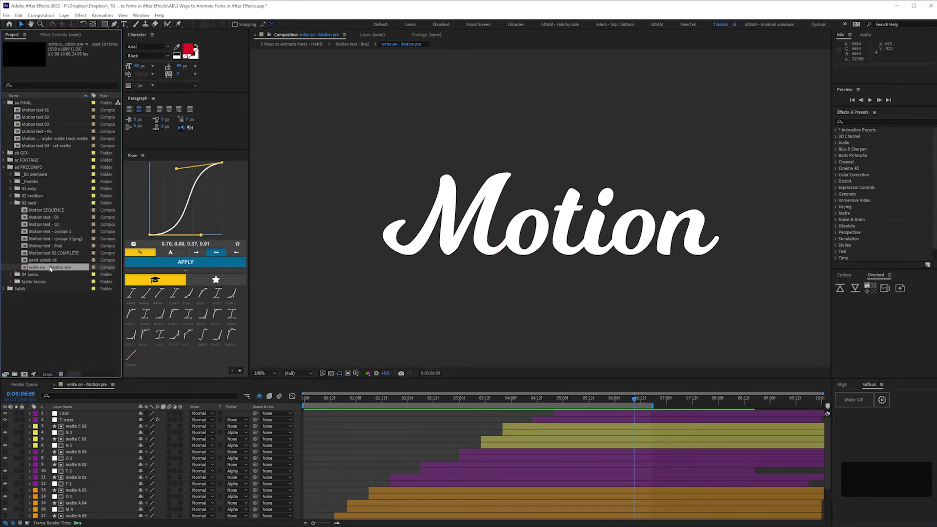
drag(51, 269, 24, 376)
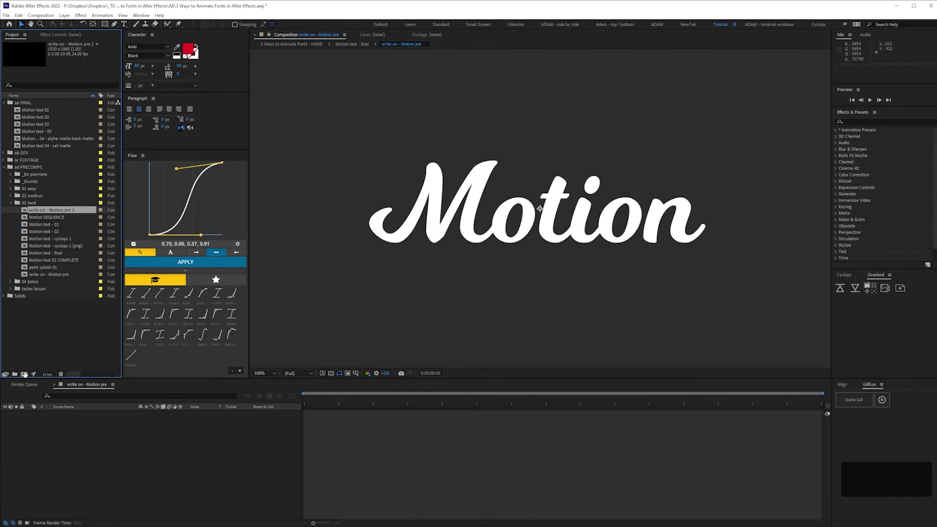
click(55, 276)
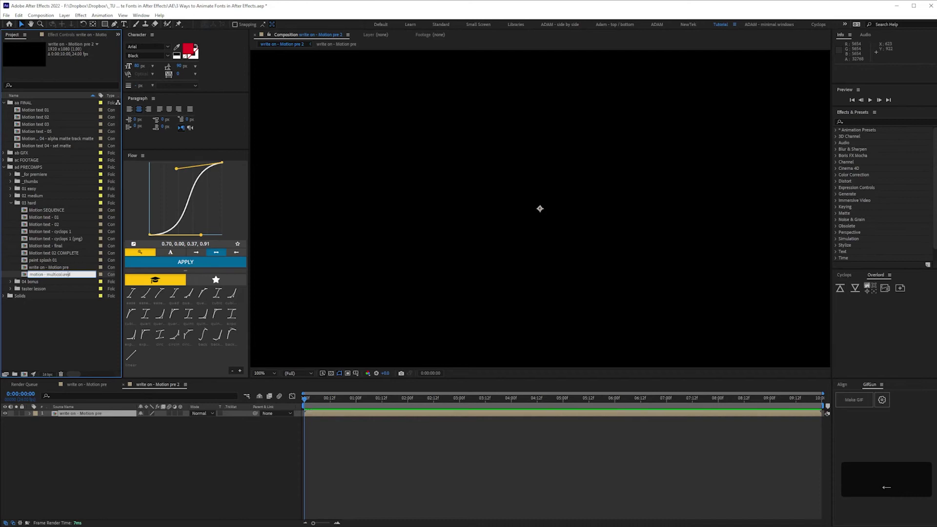
Step: Name the comp motion - multicoloured and duplicate the write-on layer into four copies
key(Return)
click(81, 417)
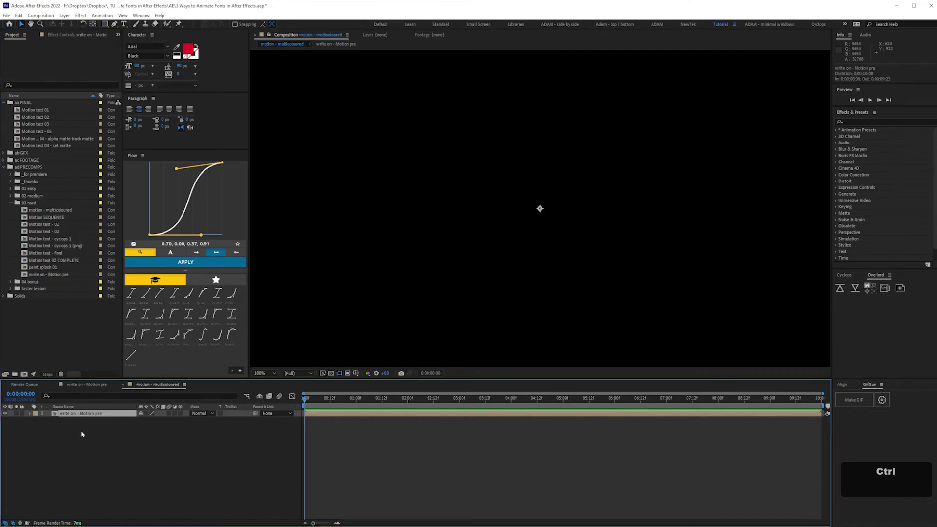
key(ctrl+d)
key(ctrl+d)
key(ctrl+d)
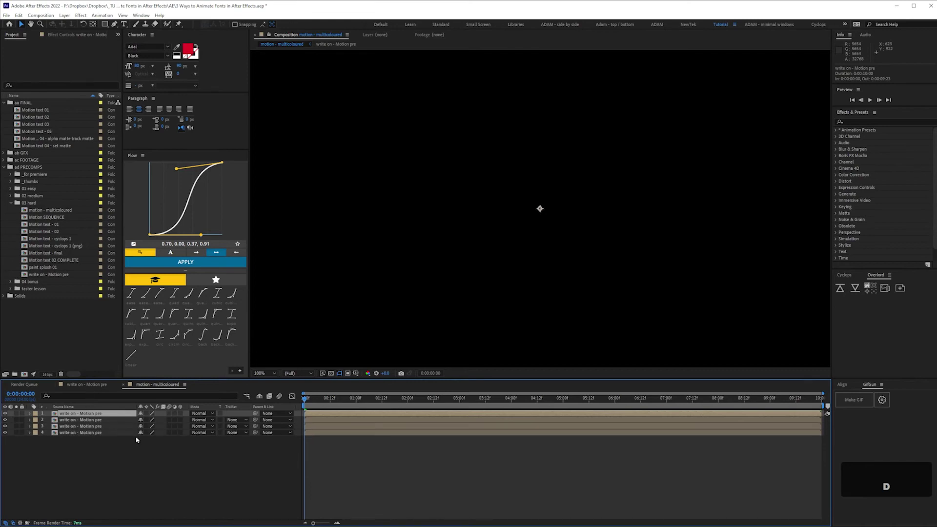
Step: Apply a Fill effect with yellow E6B509 to layer 2
key(ctrl+5)
text(fill)
drag(862, 167, 80, 419)
click(71, 69)
text(E6B509)
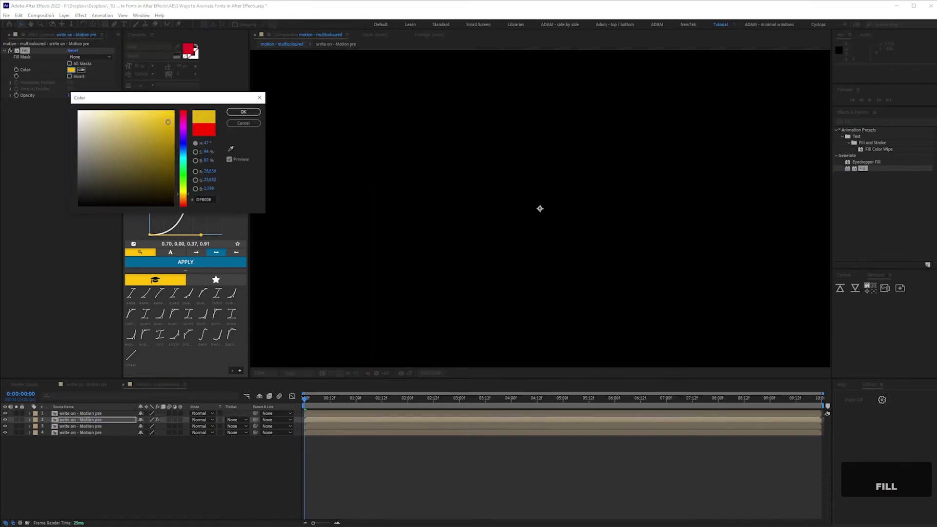
key(Return)
Step: Paste the Fill onto layers 3 and 4, coloured orange and magenta
click(80, 426)
key(ctrl+v)
click(72, 70)
drag(186, 201, 186, 204)
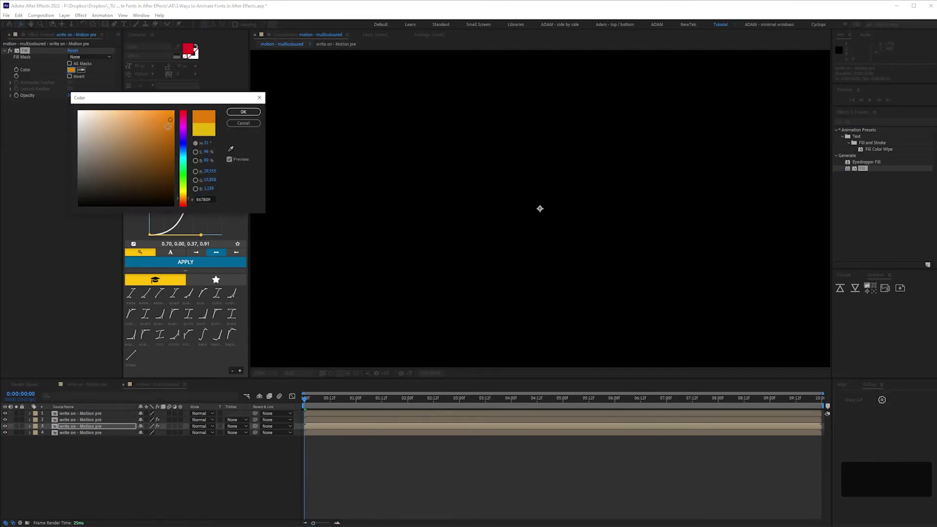
key(Return)
click(81, 433)
key(ctrl+v)
click(72, 70)
key(Return)
Step: Offset the layer copies two frames apart and view the finished word at 0:00:04:06
click(103, 414)
key(equal)
key(equal)
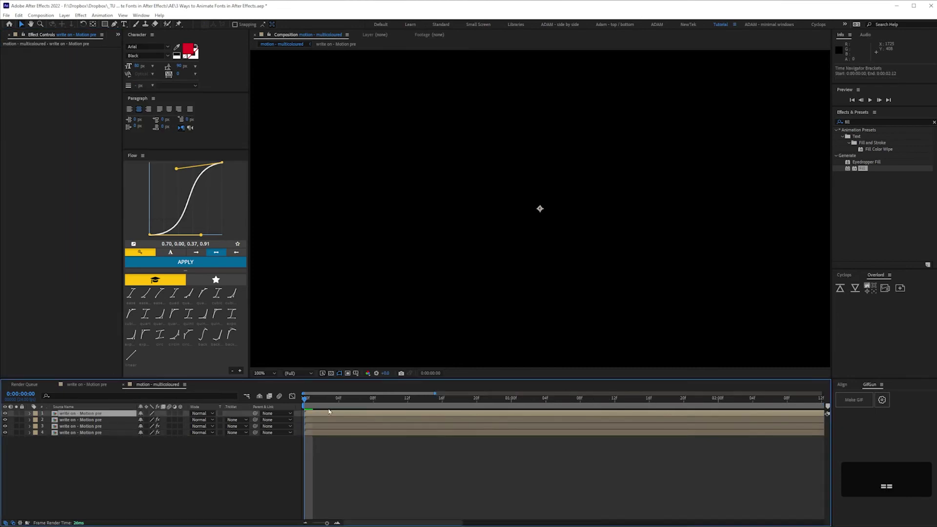
ctrl+click(324, 422)
key(Page_Down)
key(Page_Down)
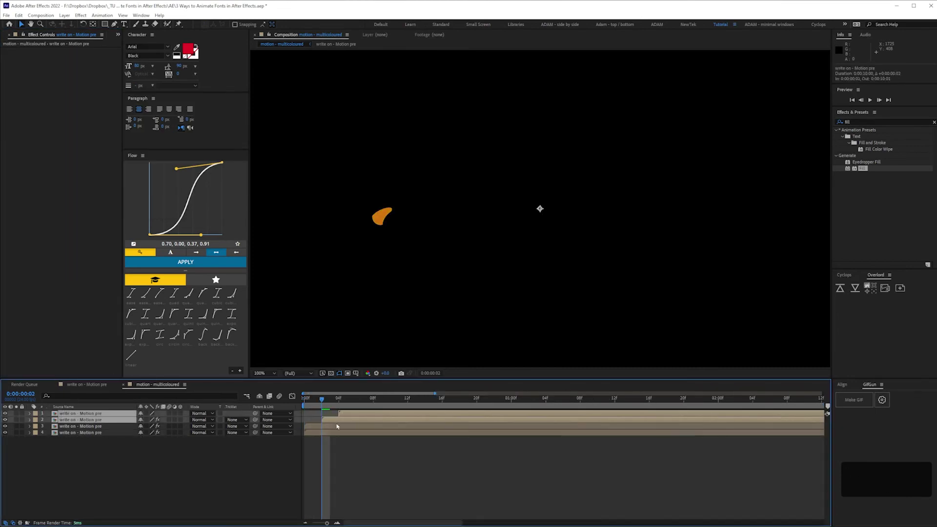
click(391, 464)
key(minus)
key(minus)
click(527, 406)
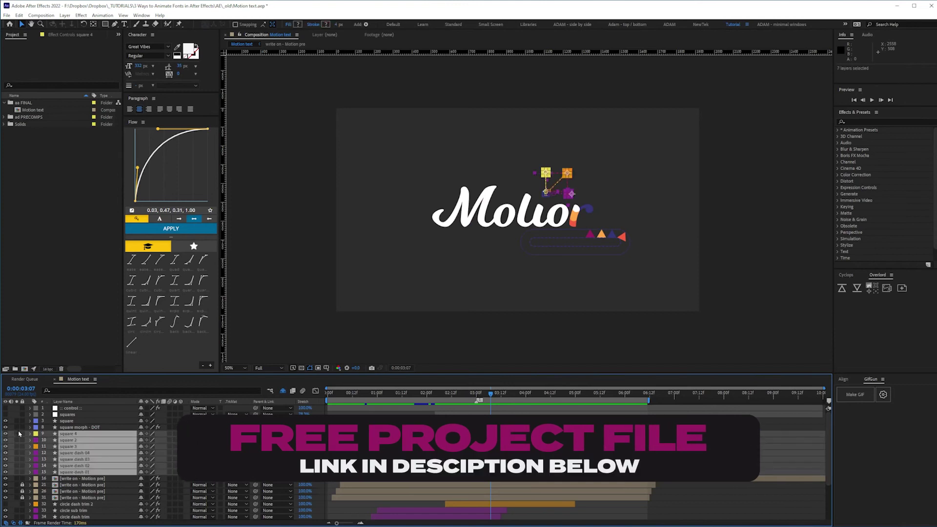
Step: Solo the square accent layers and move the playhead back to 0:00:03:04
click(16, 433)
click(484, 394)
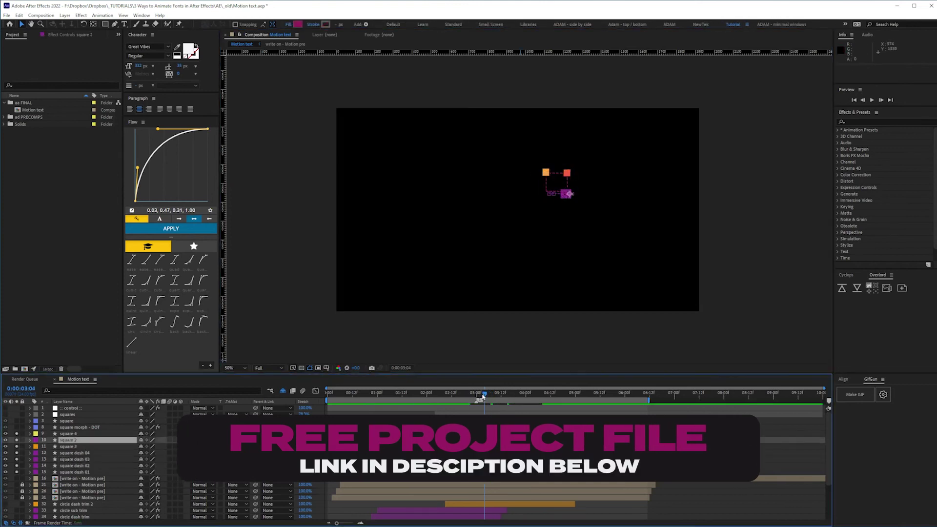
scroll(468, 273, down, 5)
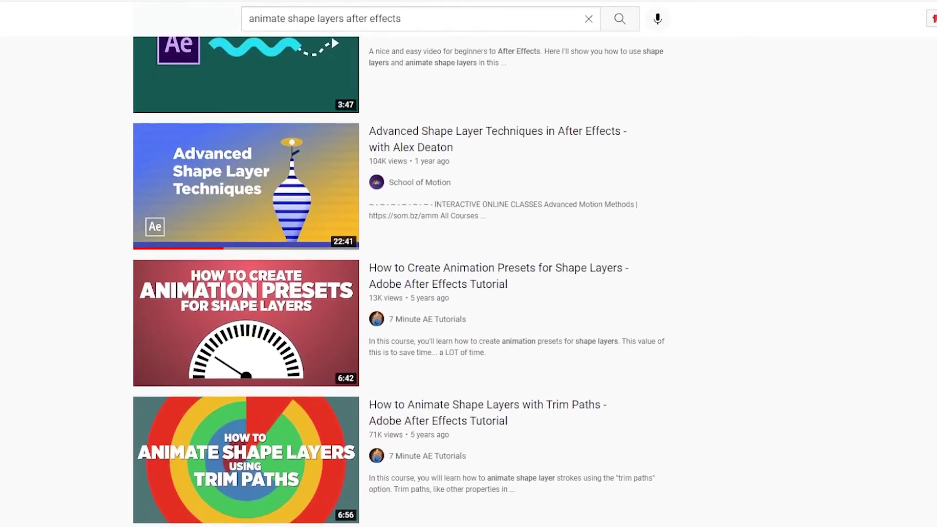